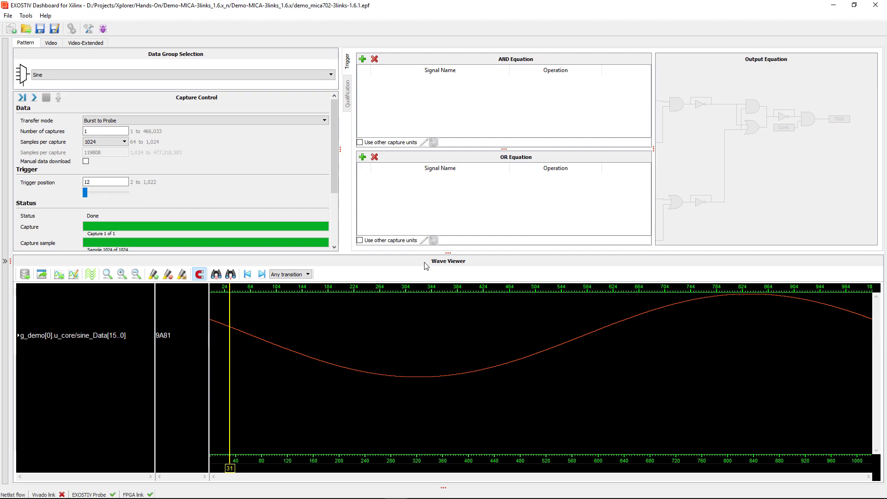
- Undock the Wave Viewer, expand sine_Data into 16 bits, and put the marker at sample 283 (0377)
double_click(425, 265)
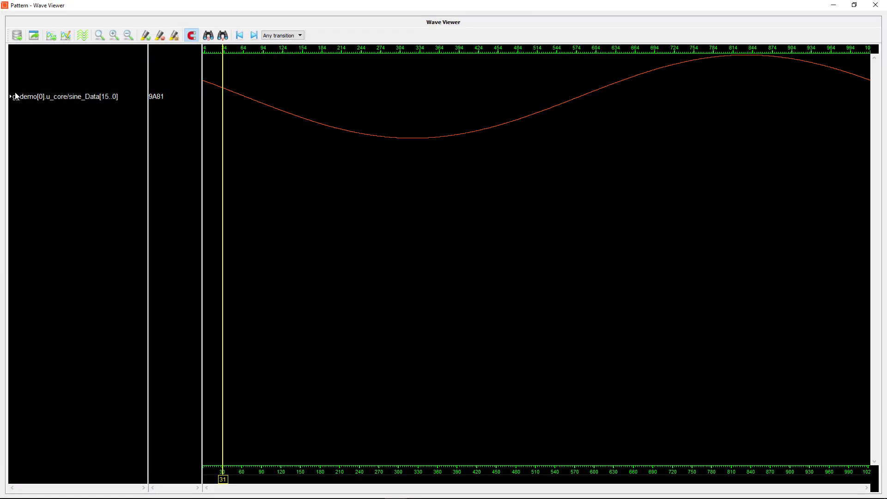
click(10, 97)
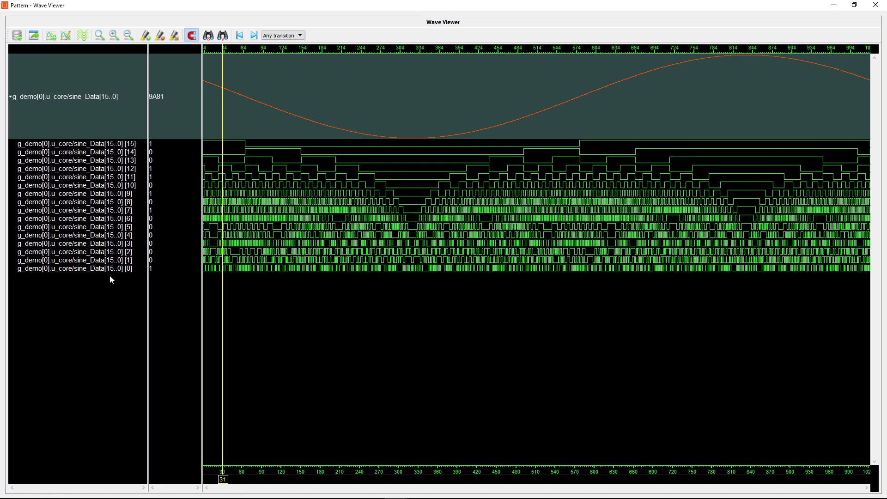
drag(223, 479, 388, 479)
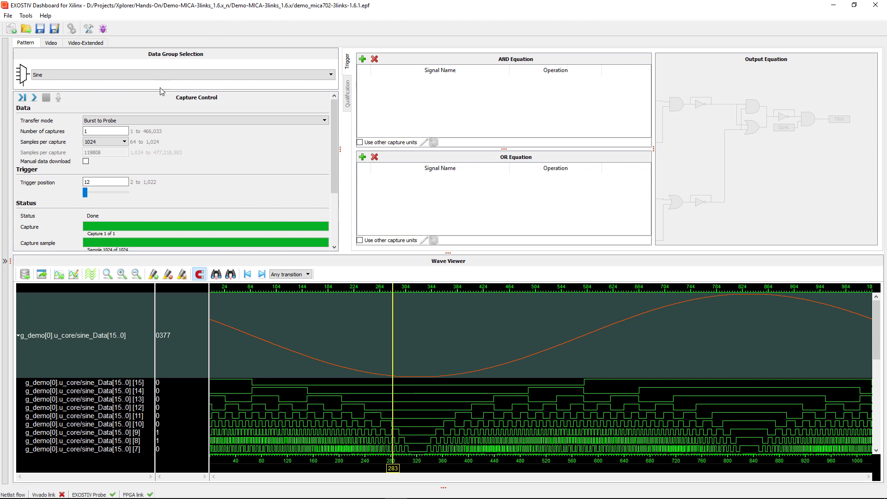
- Switch to Stream to Probe with 4000000 samples per capture and 1 capture, then run it
click(147, 120)
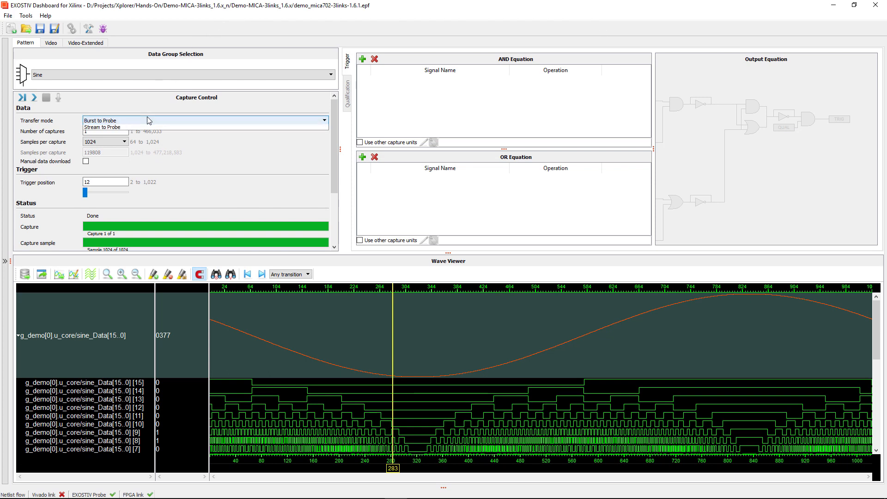
click(139, 134)
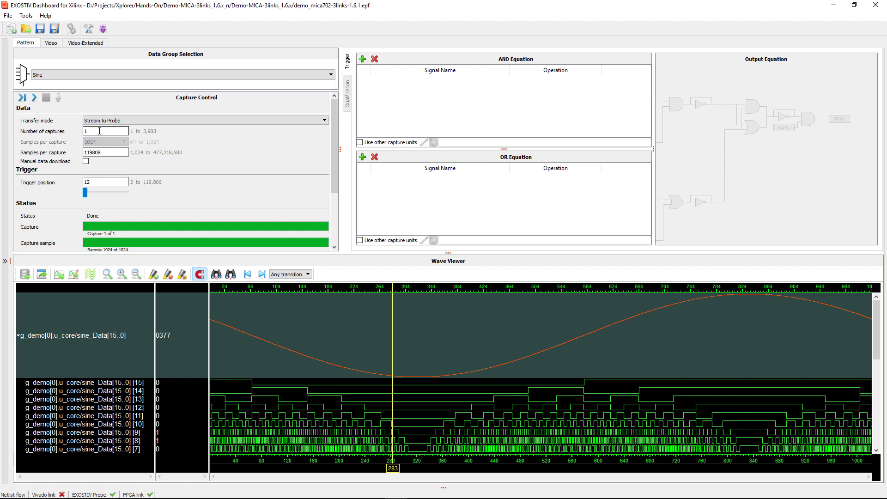
click(104, 153)
double_click(104, 153)
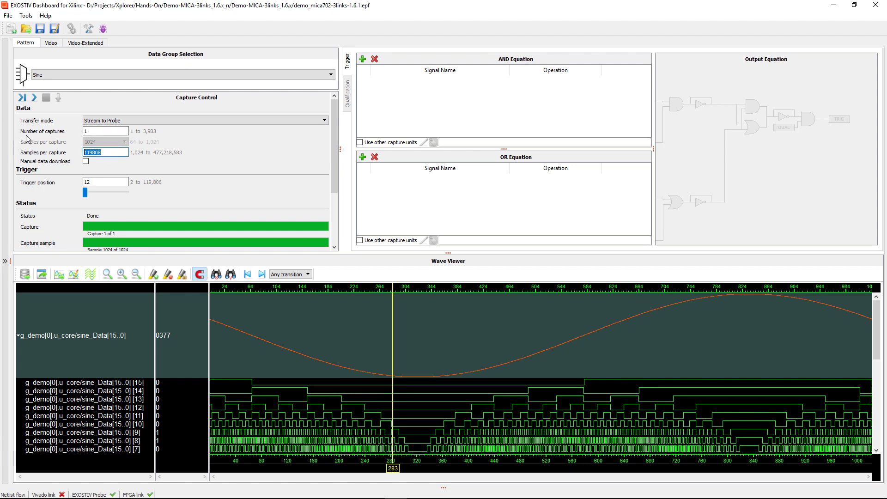
text(4)
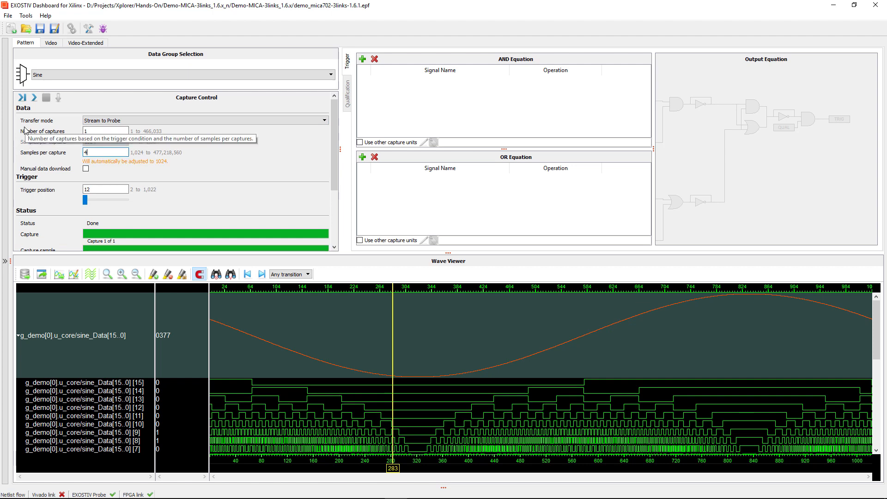
text(000000)
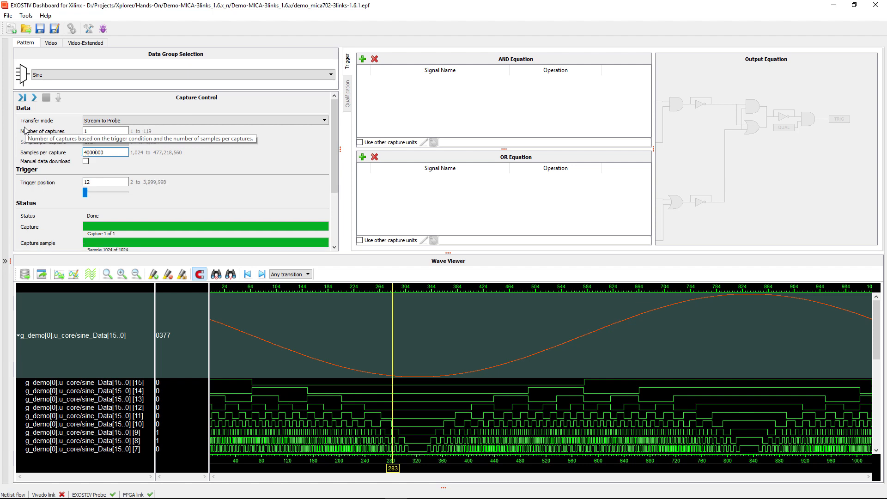
double_click(86, 131)
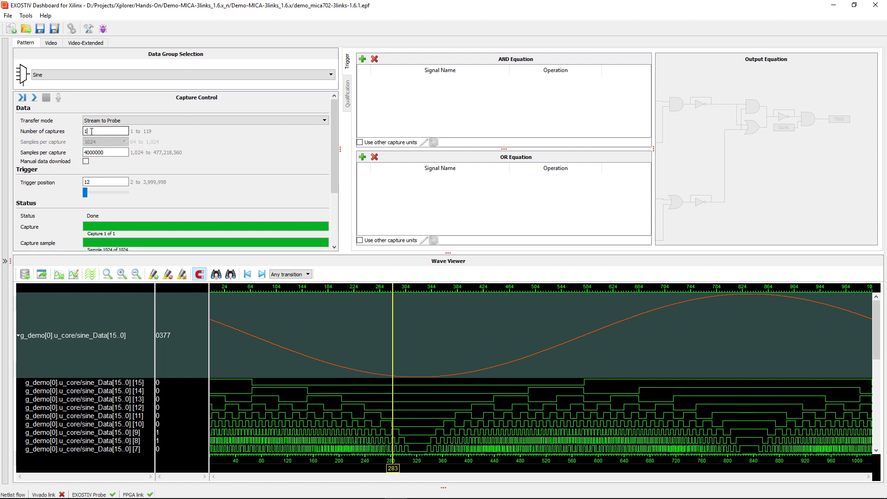
key(BackSpace)
text(1)
drag(104, 153, 102, 152)
click(35, 99)
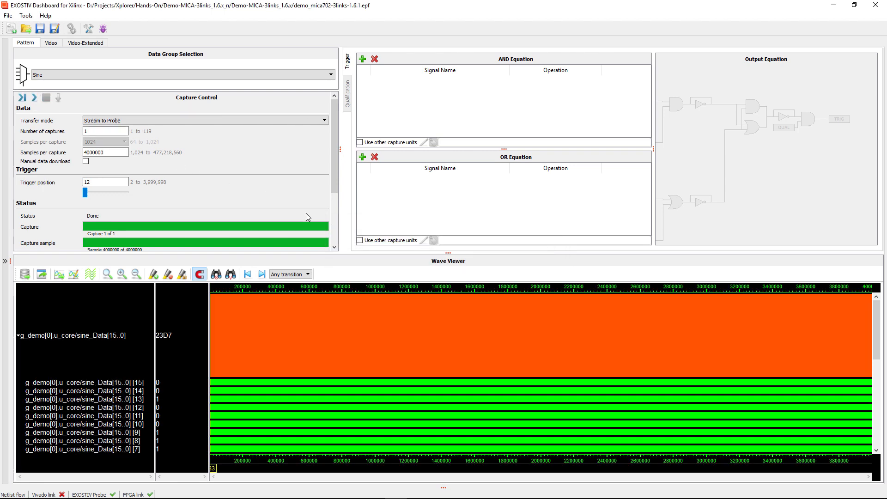
- Undock the Wave Viewer and zoom into a short stretch of the streamed sine, stepping later in time
double_click(424, 261)
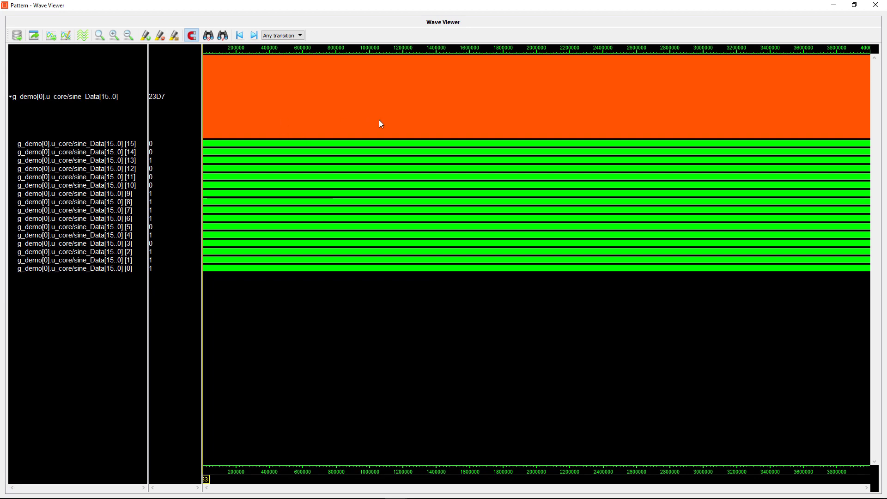
drag(315, 109, 345, 112)
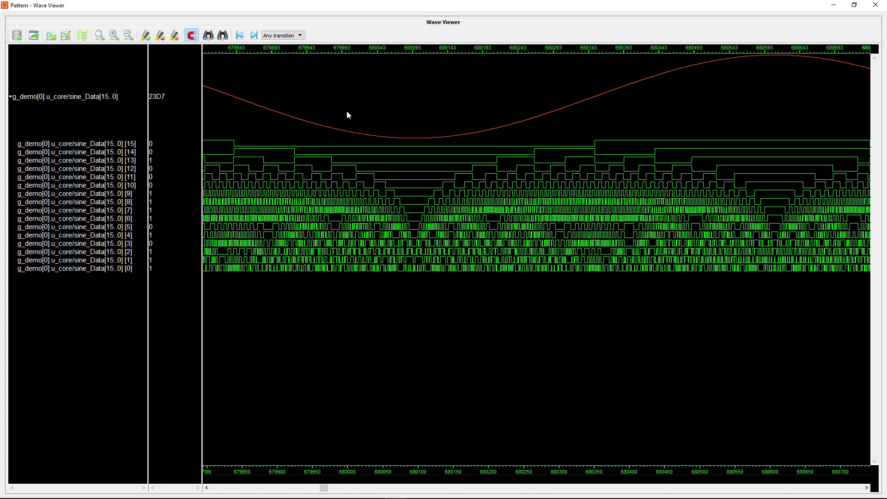
scroll(284, 97, down, 1)
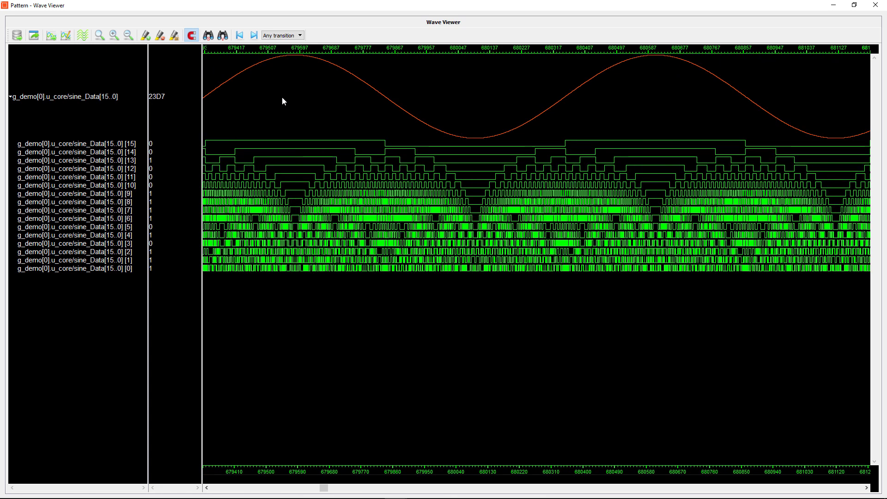
scroll(287, 98, down, 1)
scroll(287, 98, down, 1)
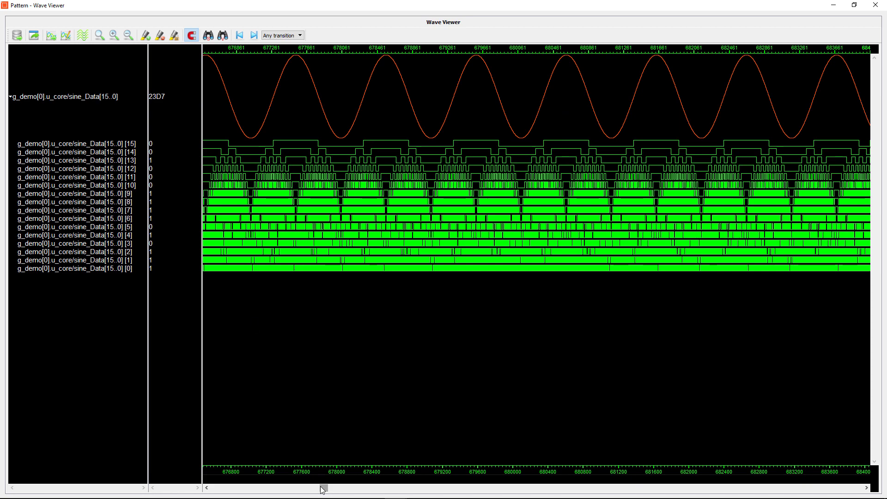
drag(323, 488, 287, 488)
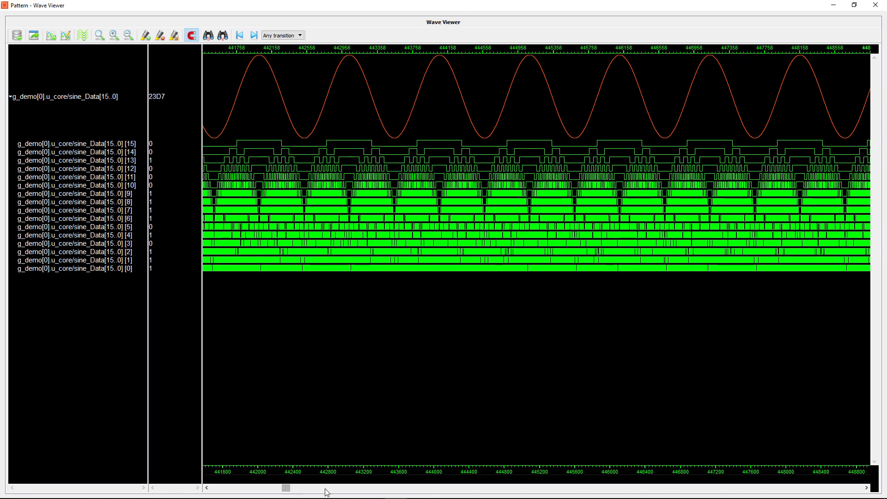
click(367, 488)
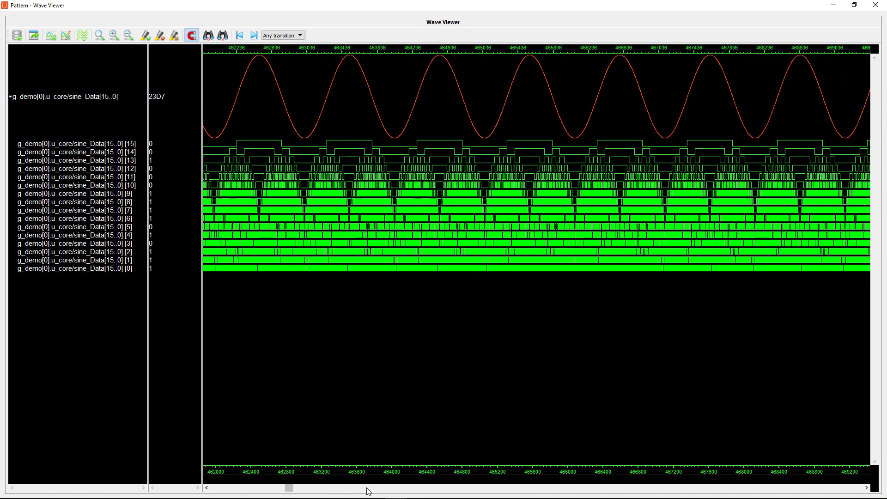
click(398, 490)
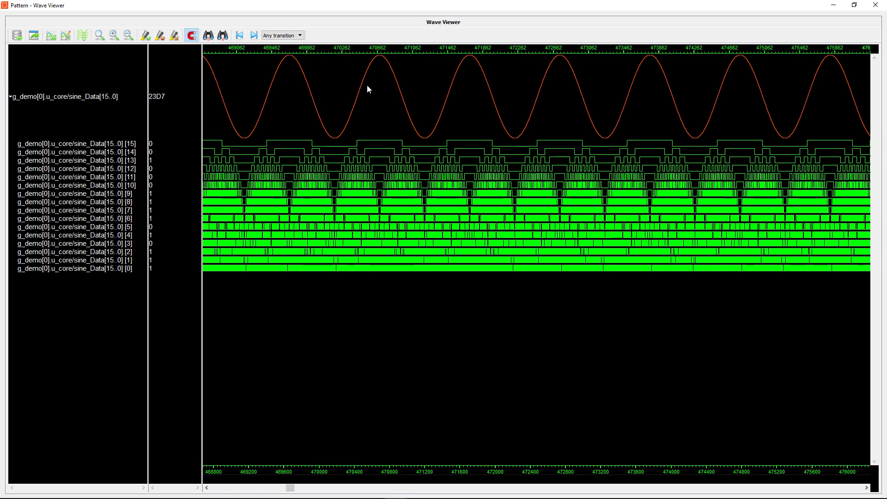
- Zoom in on about one sine period, then zoom back out to the full 0–4,000,000 capture
drag(367, 77, 460, 86)
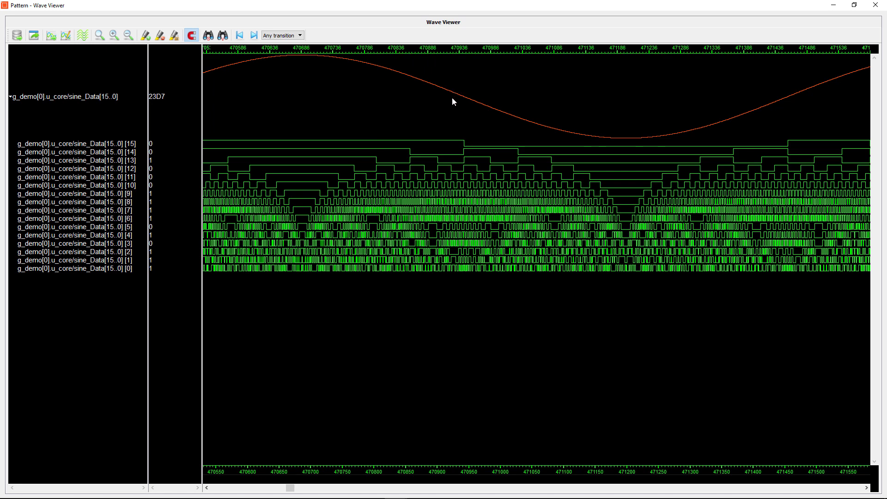
scroll(447, 109, down, 1)
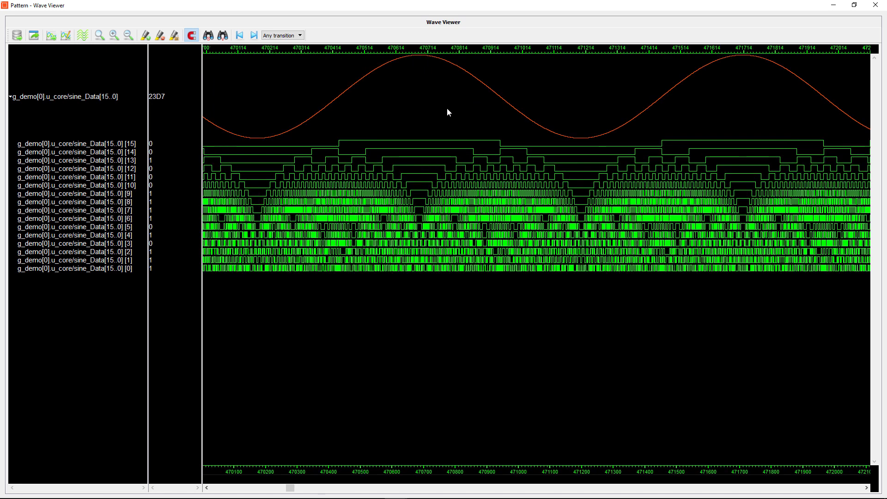
scroll(447, 109, down, 1)
scroll(447, 111, down, 1)
scroll(412, 107, down, 1)
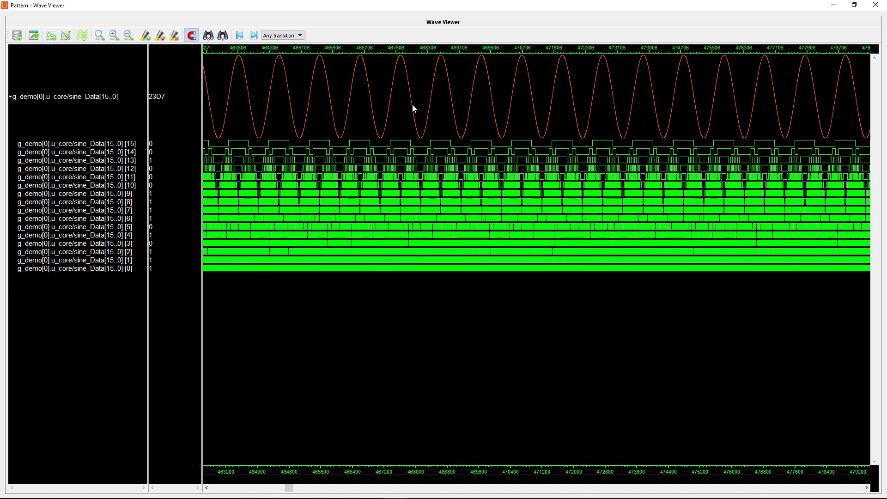
scroll(393, 103, down, 1)
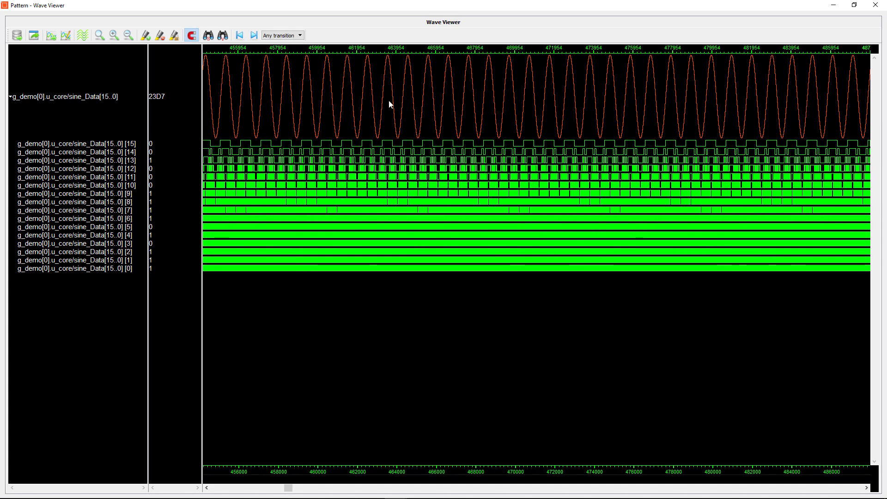
click(101, 35)
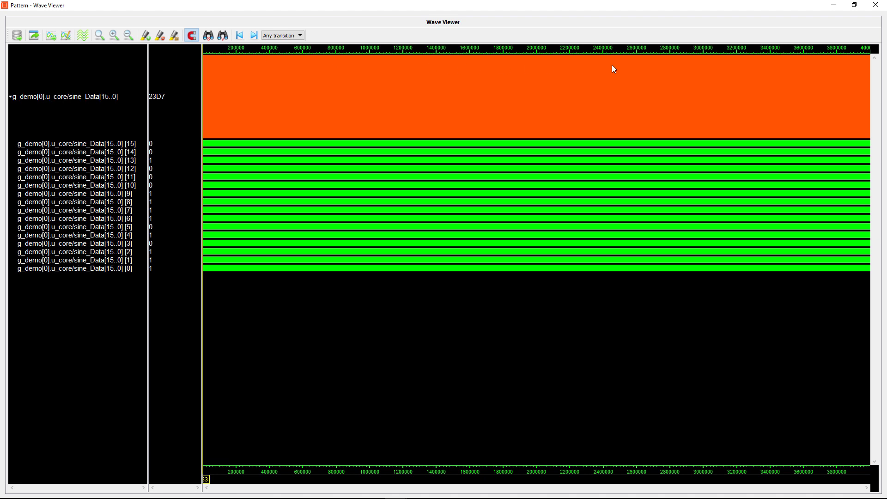
- Zoom from the 1,750,000–1,829,000 stretch down to the spike's samples, then back to the full capture
drag(495, 104, 508, 105)
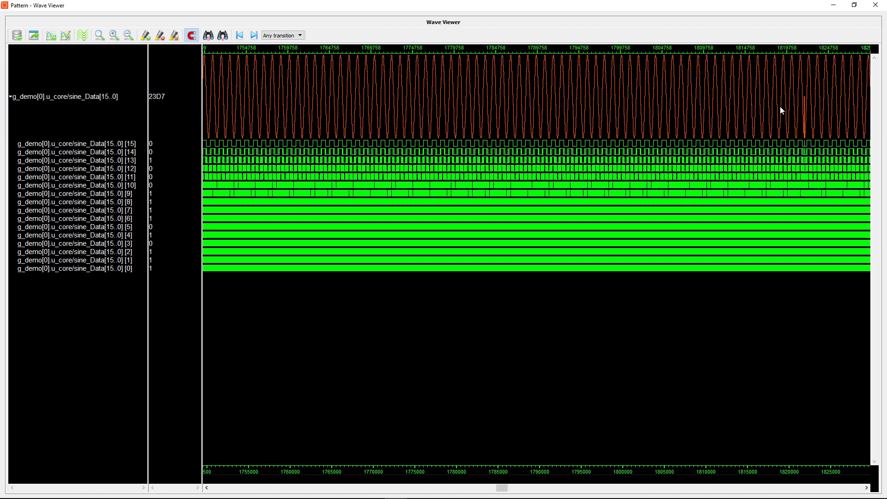
drag(780, 106, 822, 107)
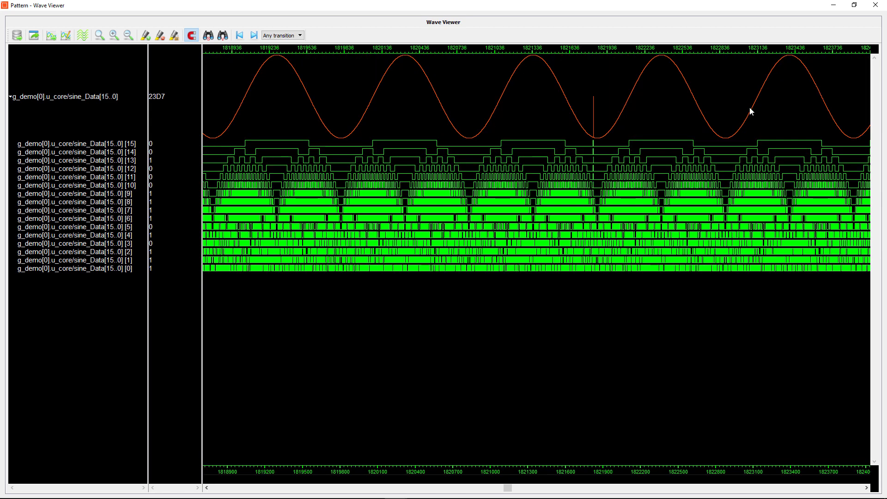
drag(495, 110, 693, 108)
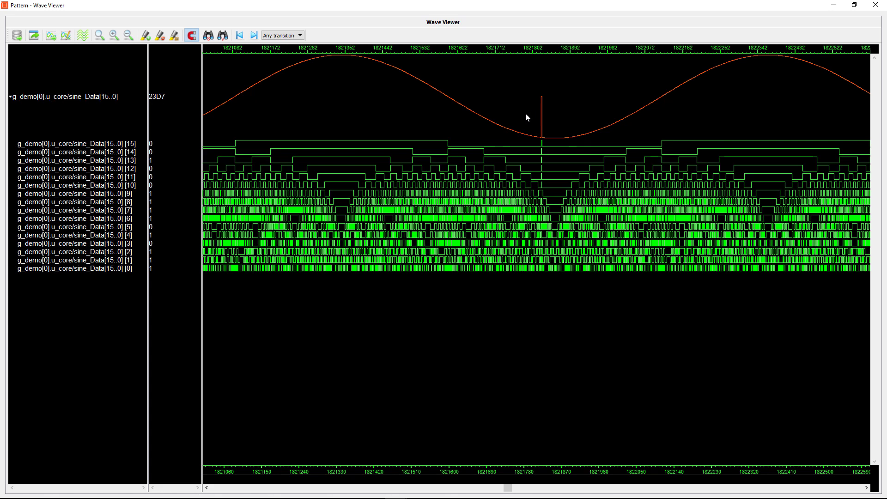
drag(525, 113, 563, 118)
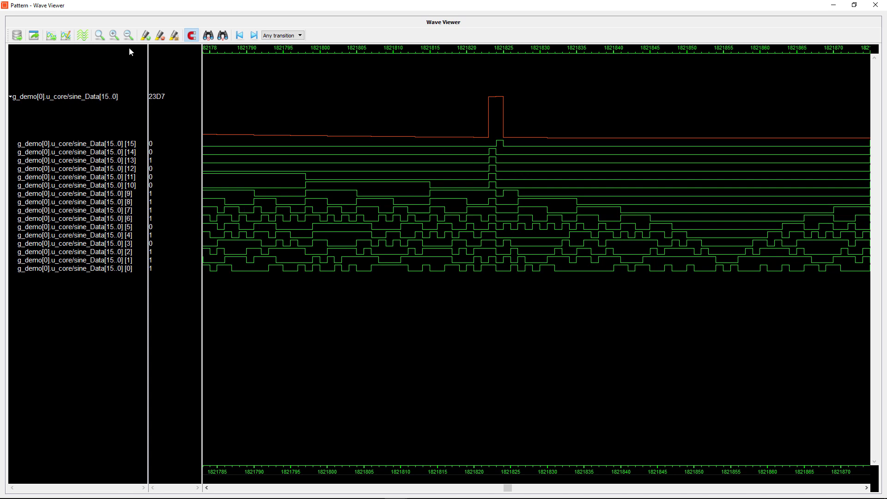
click(100, 36)
- Zoom in on the region around sample 880,000 and pan along the capture
drag(342, 118, 357, 121)
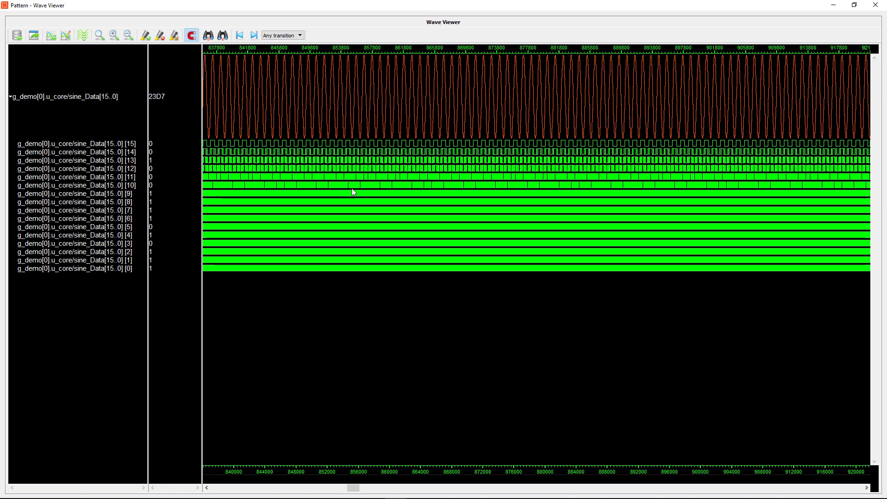
drag(353, 487, 467, 491)
scroll(506, 300, down, 1)
scroll(507, 300, down, 1)
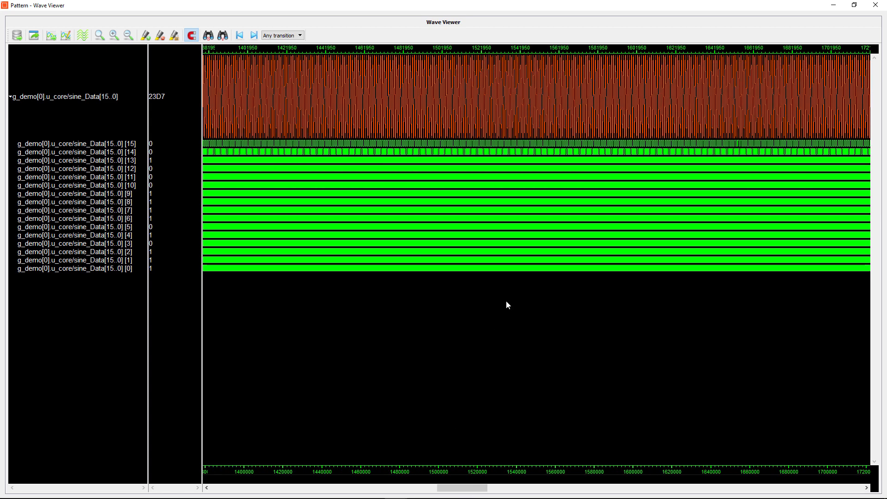
scroll(506, 301, down, 1)
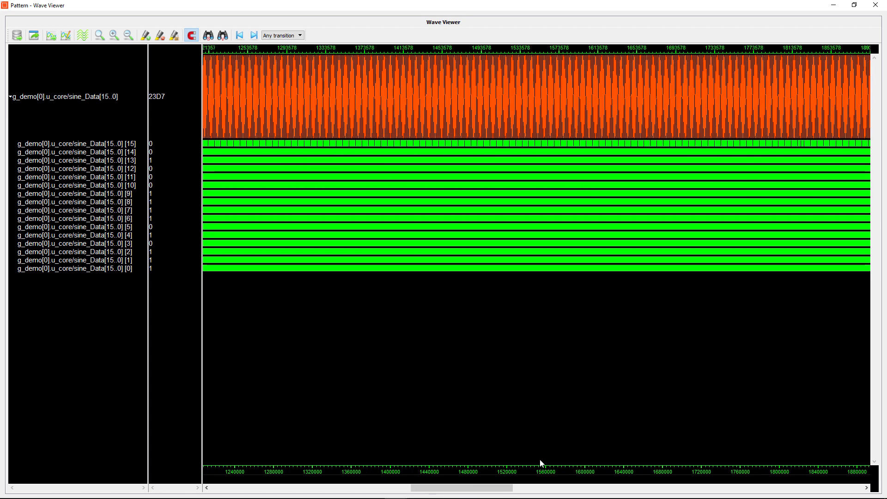
click(602, 489)
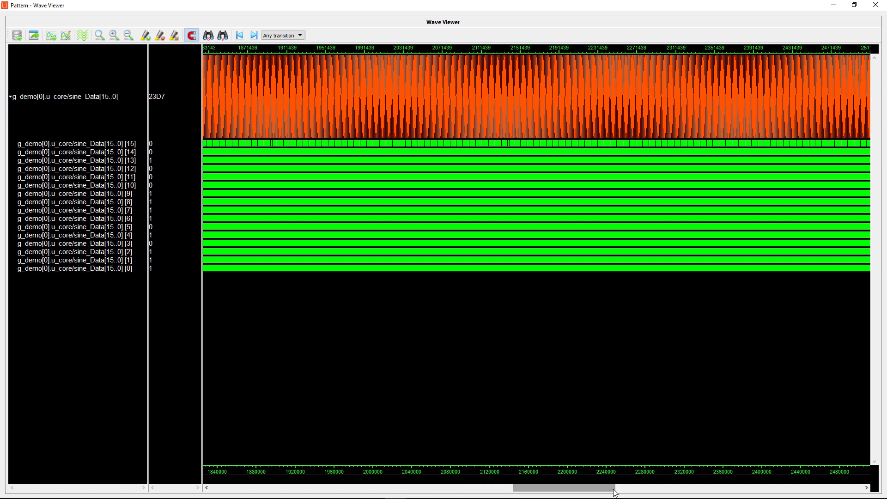
drag(603, 490, 642, 490)
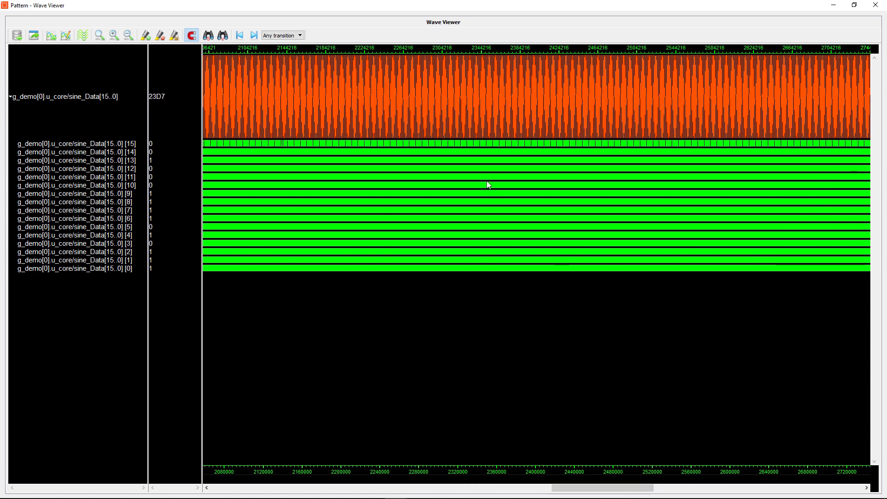
scroll(488, 185, up, 1)
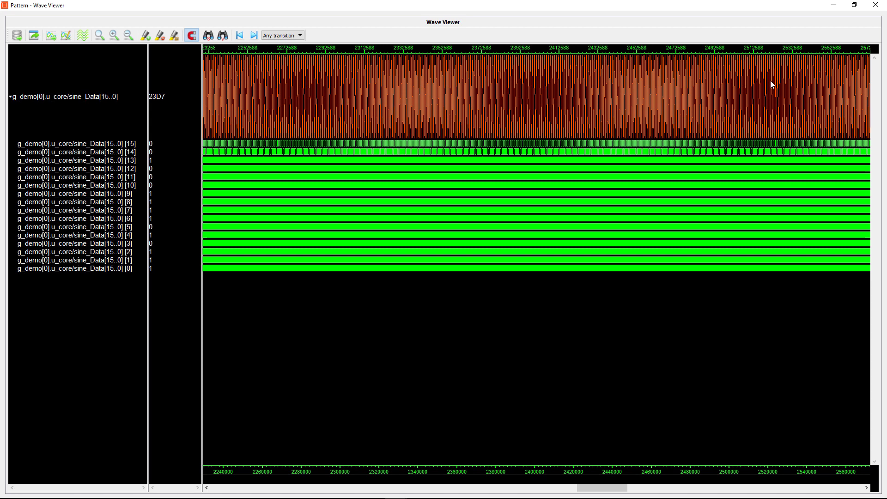
- Zoom in on the glitch at the sine peak and a few surrounding periods, then go to the Video setup
drag(770, 82, 782, 84)
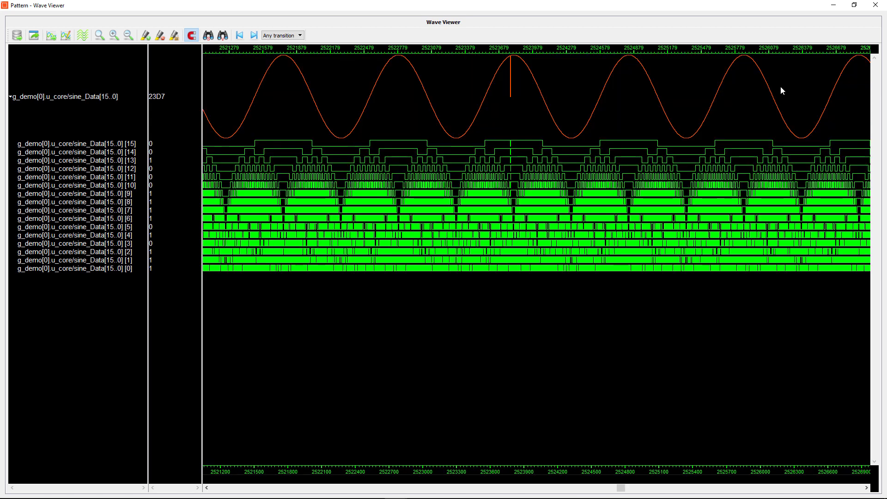
drag(489, 71, 533, 73)
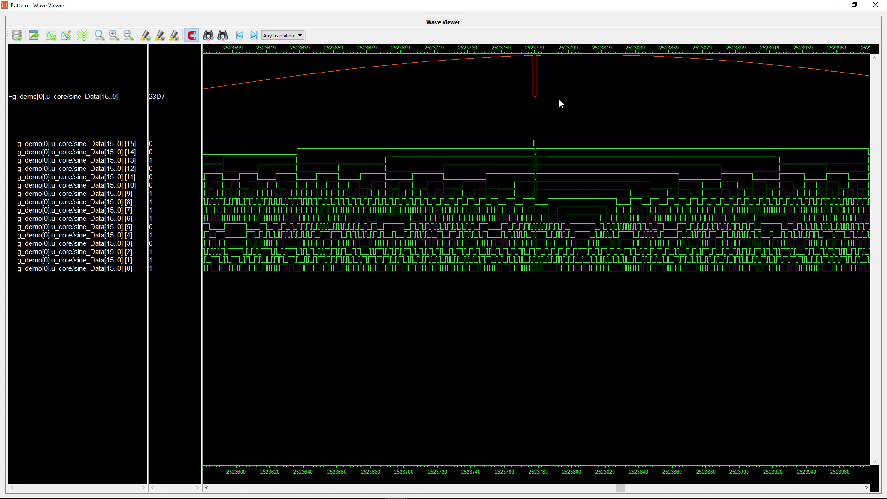
scroll(561, 91, down, 5)
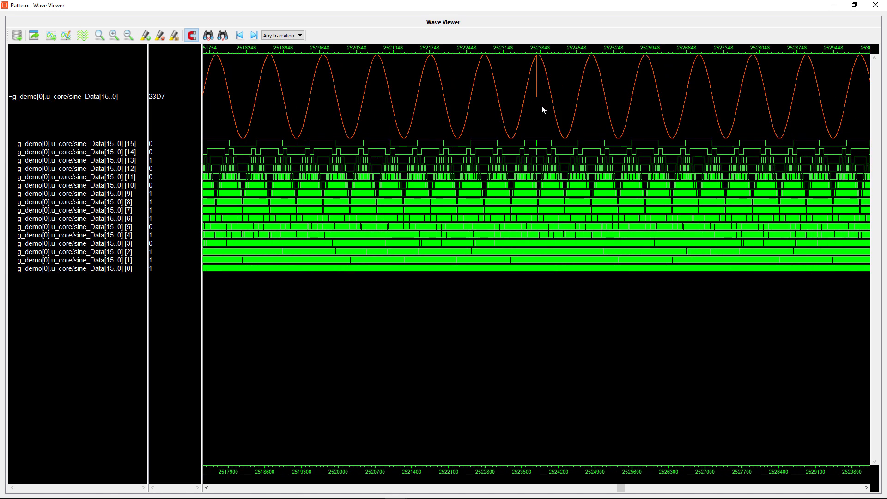
drag(369, 85, 424, 89)
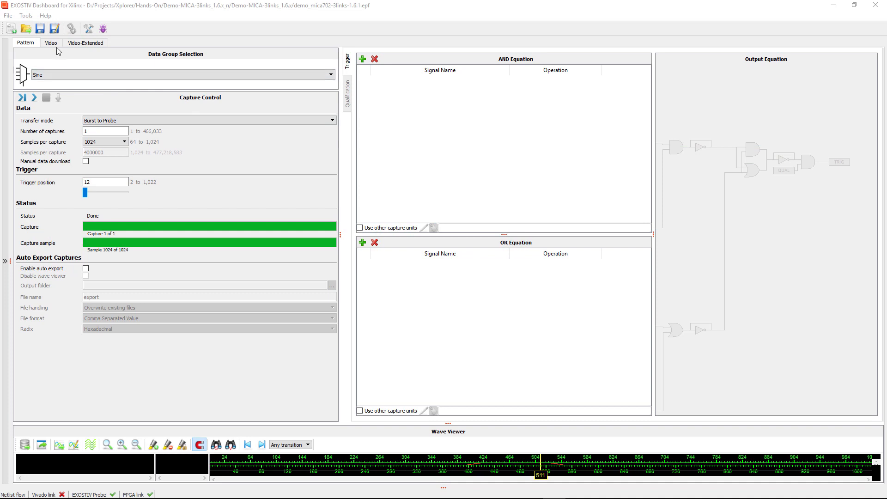
click(56, 44)
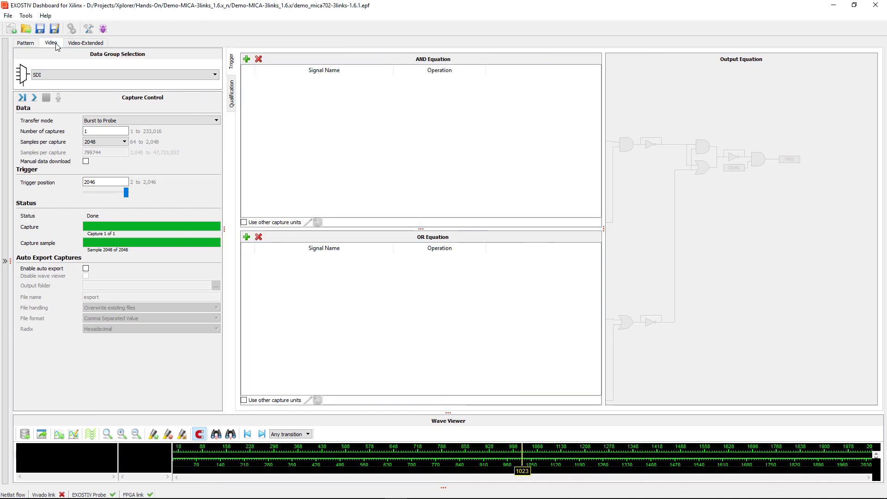
- Run a single 512-sample capture of the SDI data group
click(59, 75)
click(59, 84)
click(104, 143)
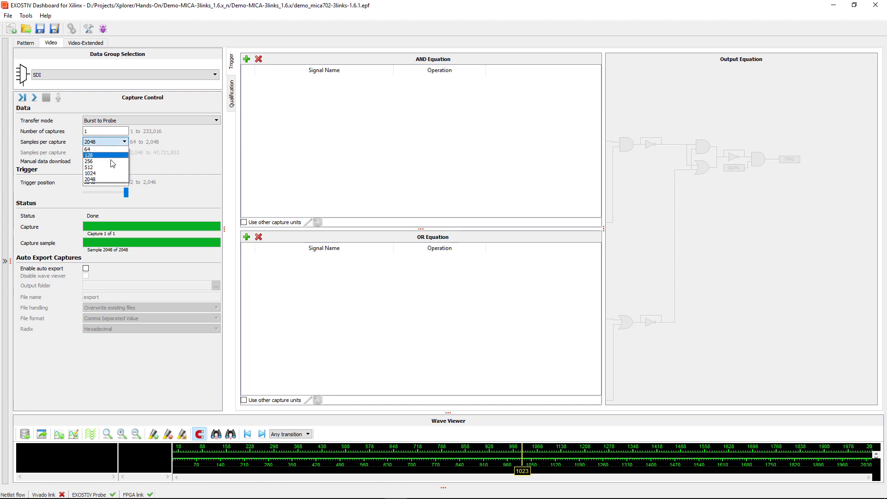
click(101, 171)
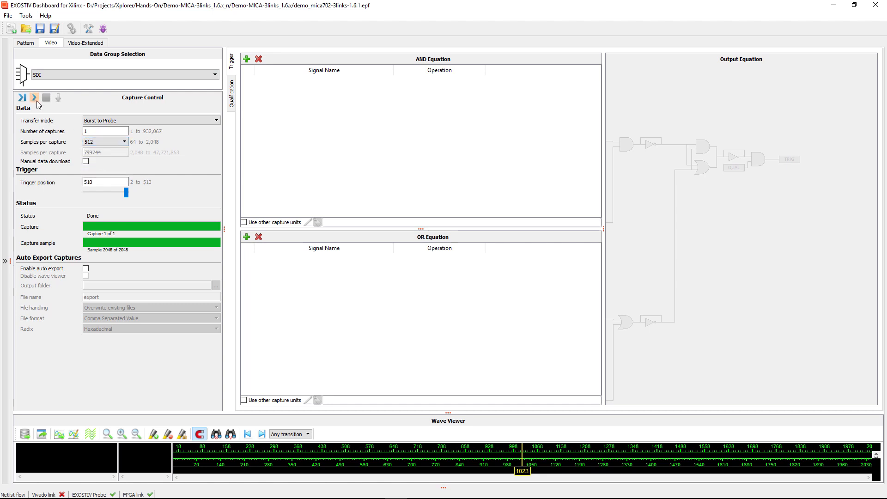
click(36, 99)
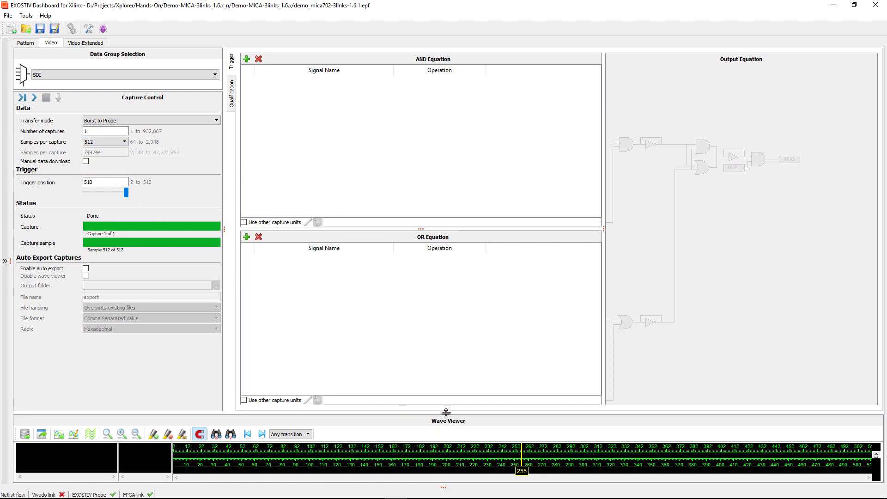
- Enlarge the wave viewer, browse the SOF, blanking, Valid and LN signals, and expand sdi_R[9..0] into bits
drag(446, 412, 414, 182)
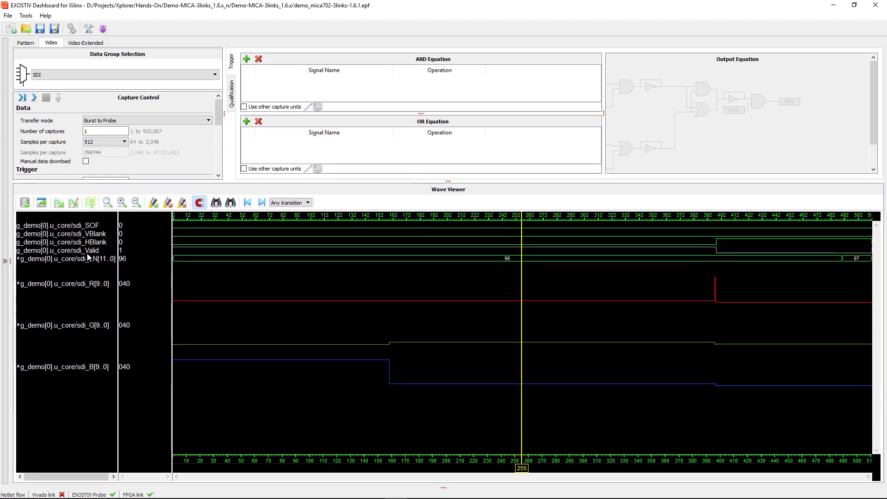
click(91, 226)
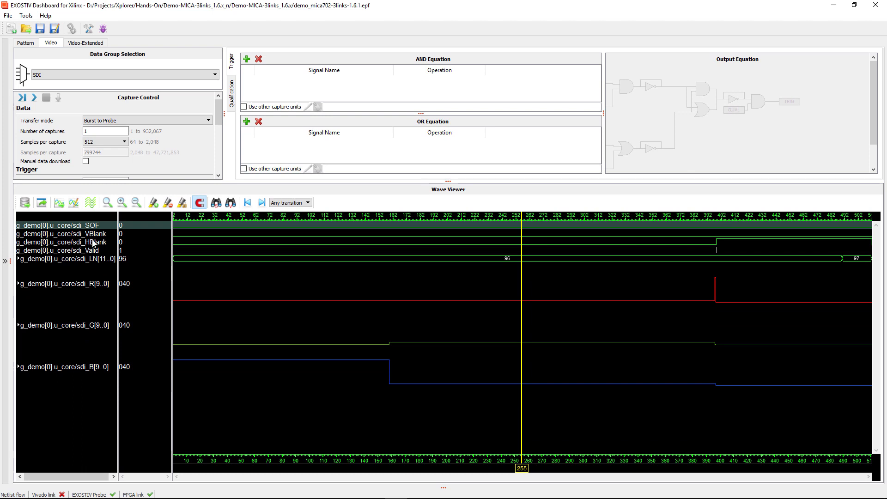
click(94, 237)
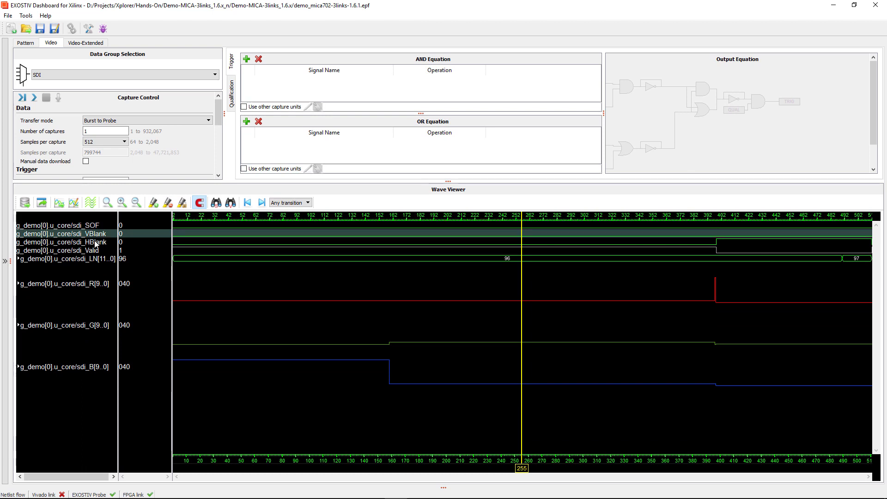
click(96, 244)
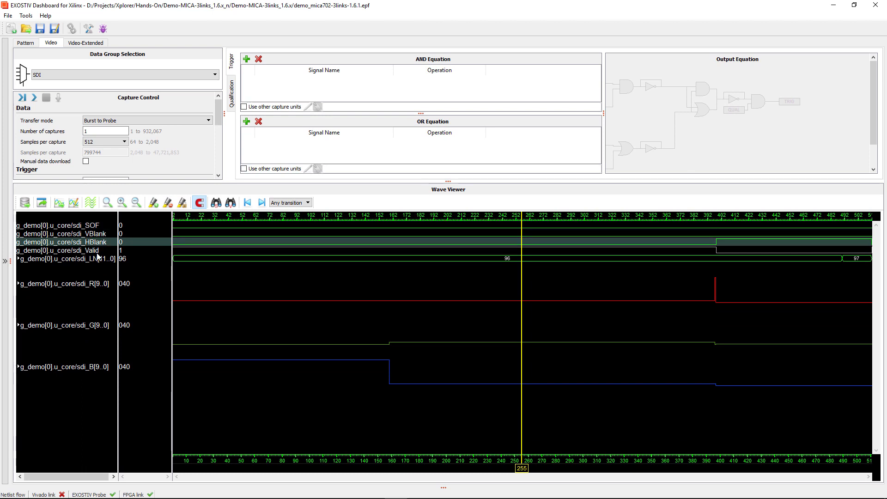
click(97, 252)
click(97, 258)
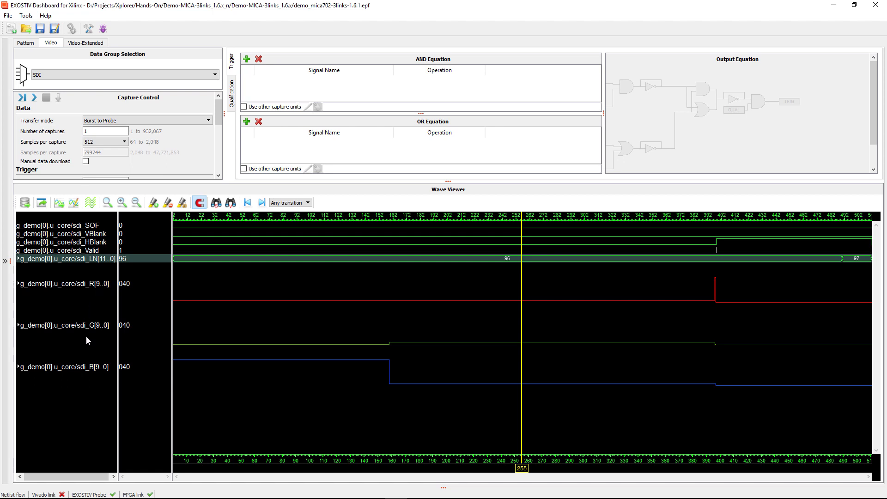
click(18, 283)
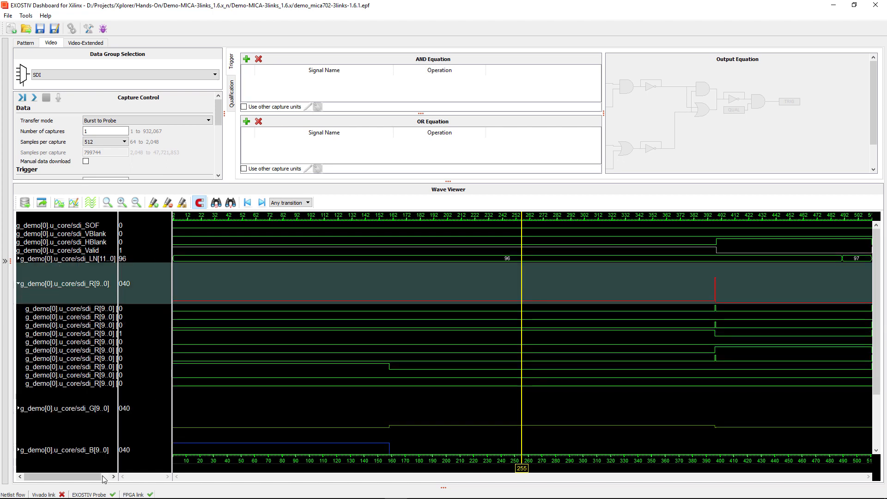
- Widen the signal name column to show bit indices and put the time marker at sample 193
click(117, 432)
drag(119, 430, 142, 427)
click(452, 352)
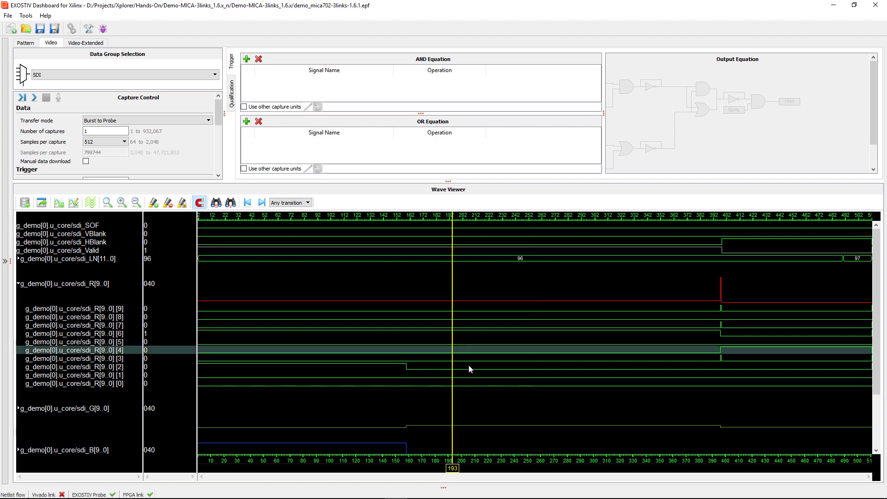
- Color the sdi_SOF waveform yellow and move the time marker to sample 184
right_click(95, 226)
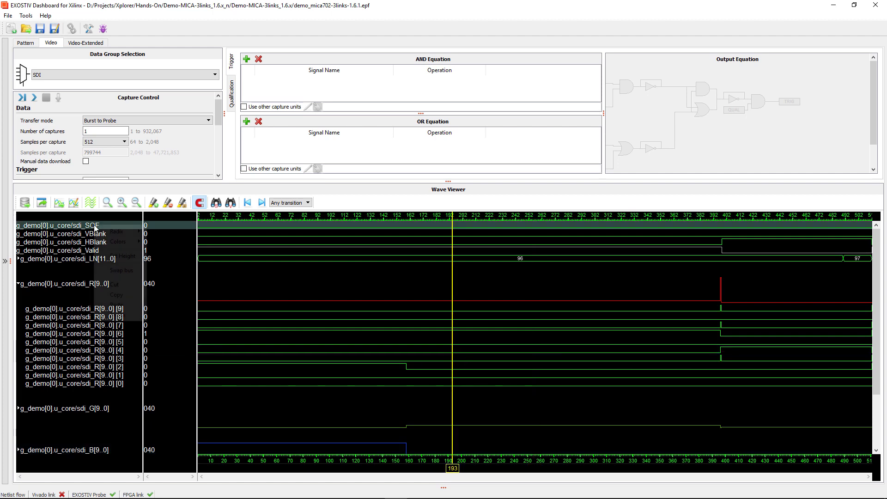
mouse_move(118, 241)
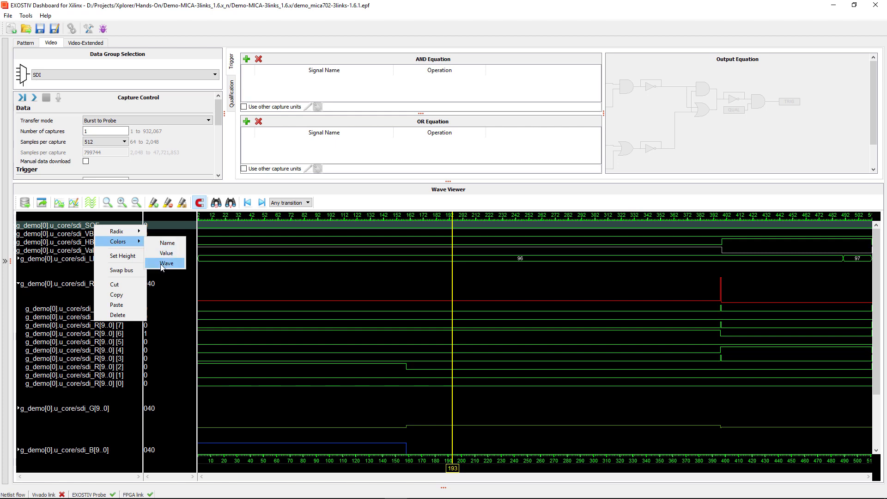
click(167, 265)
click(425, 210)
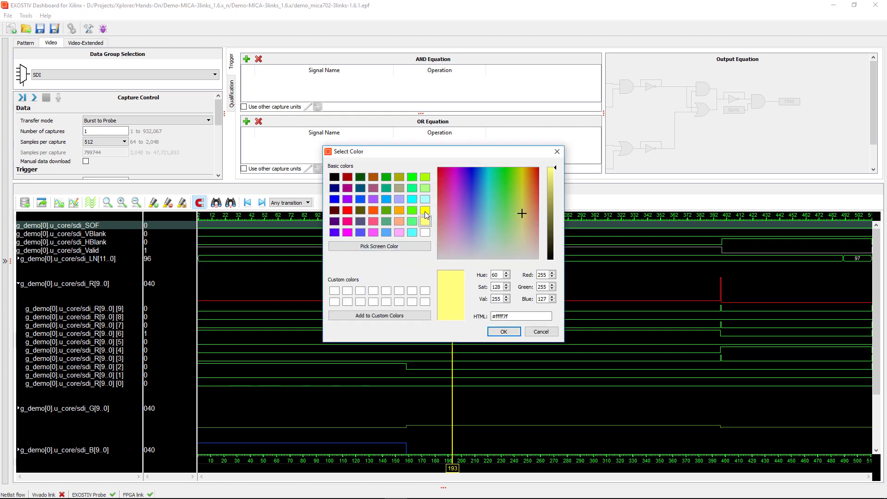
click(504, 331)
click(441, 324)
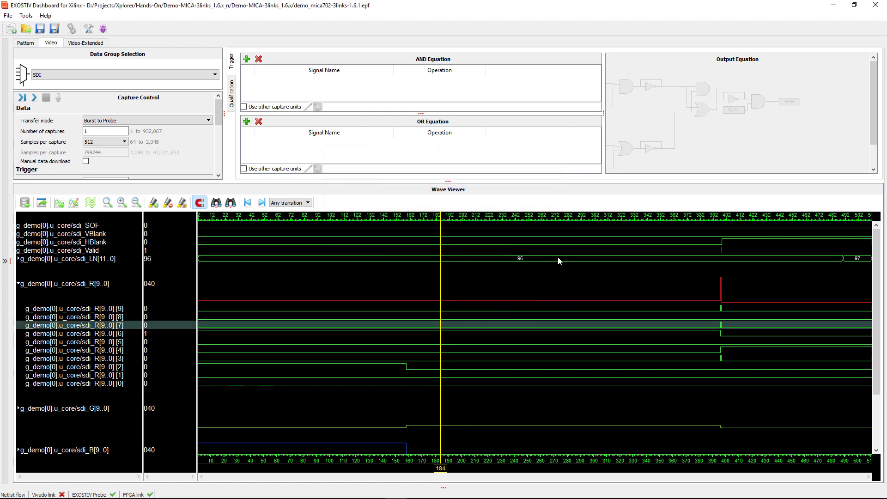
click(72, 226)
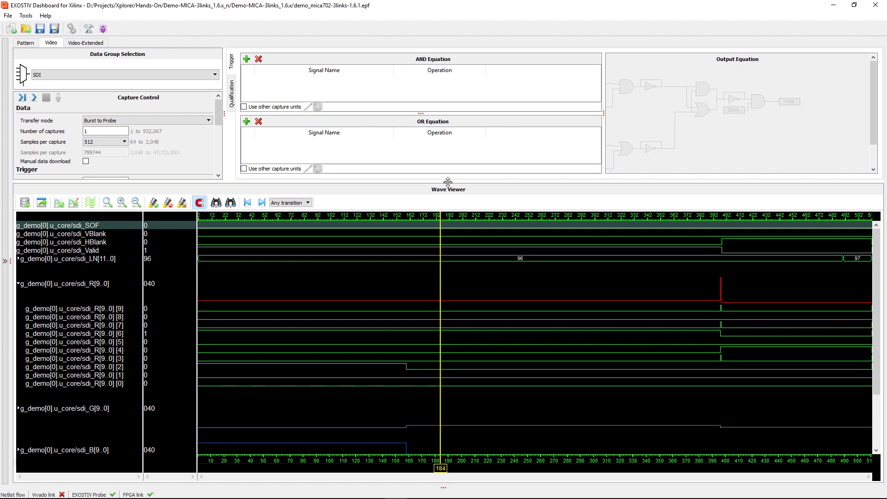
- Add sdi_SOF to the AND trigger equation and set it to trigger on a rising edge (R)
drag(448, 182, 448, 249)
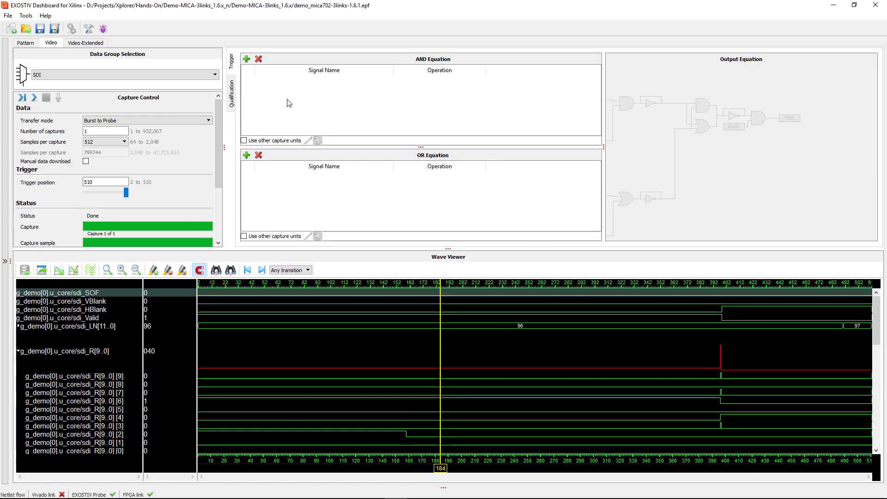
click(246, 59)
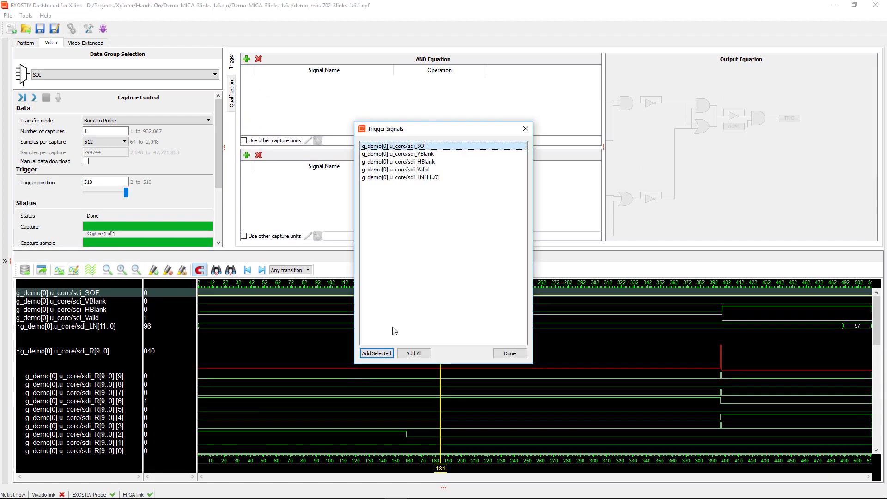
click(376, 353)
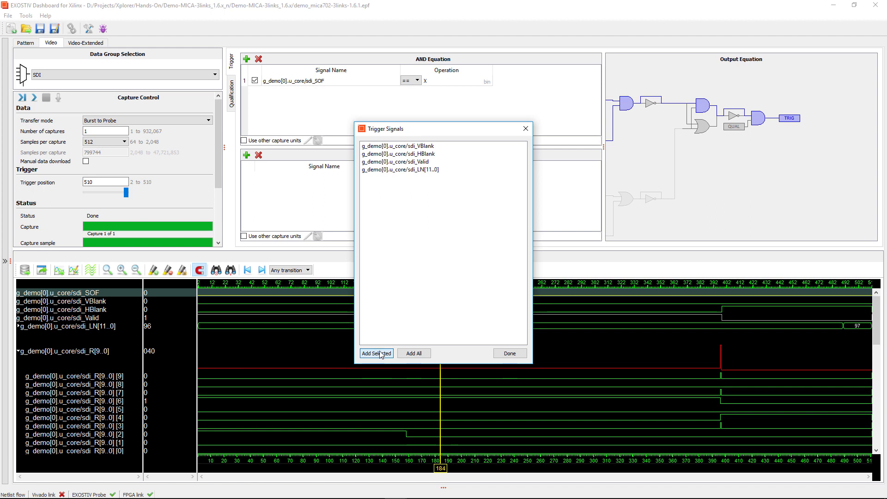
click(525, 129)
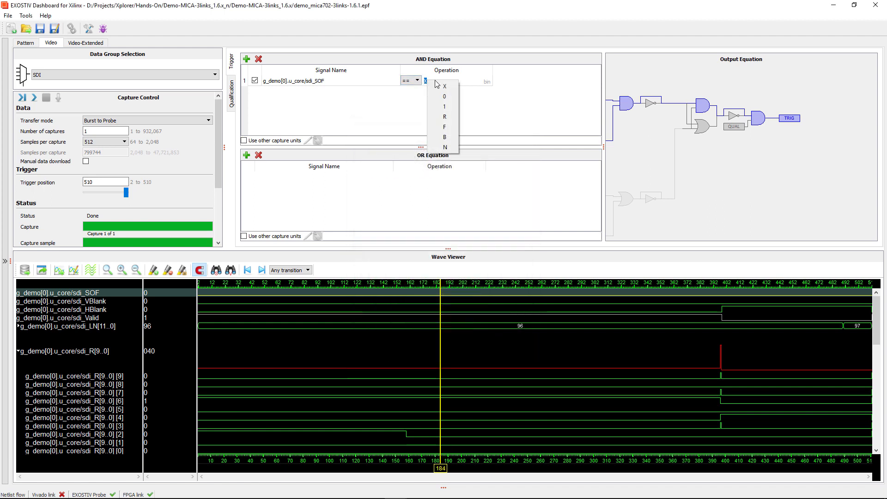
click(449, 121)
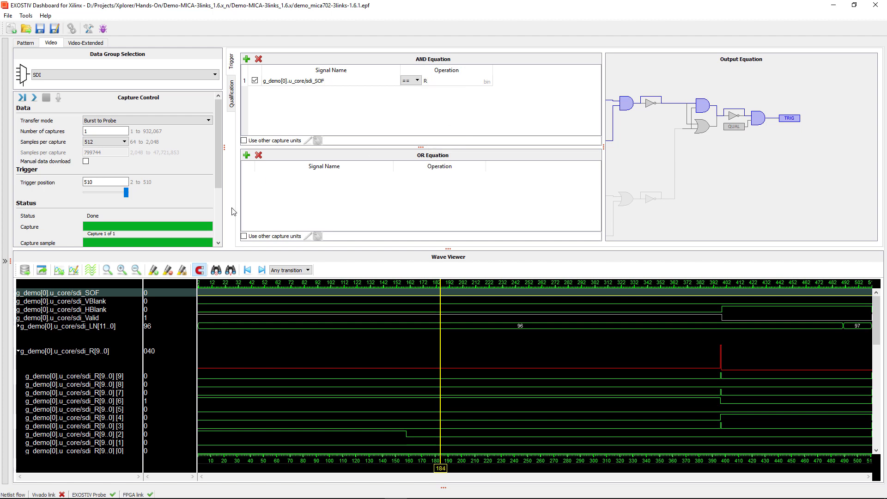
click(106, 120)
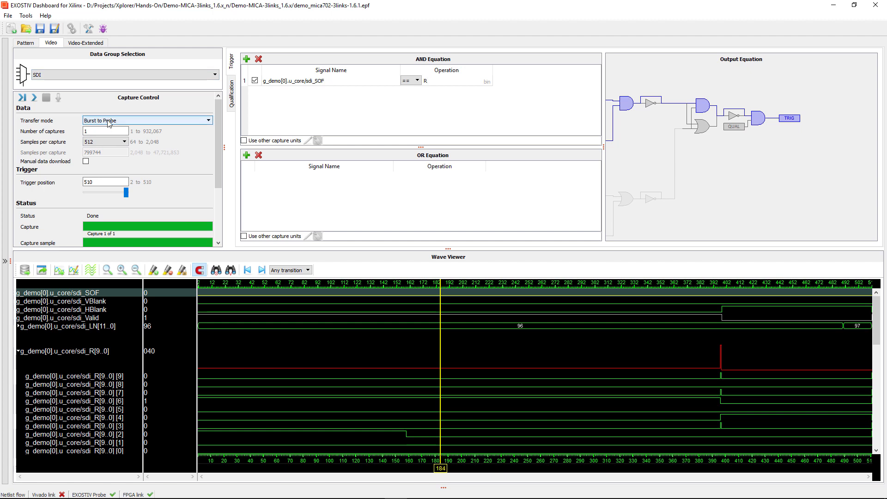
- Configure Stream to Probe with 650 captures of 26541 samples (adjusted to 26112), trigger position 19060
click(108, 135)
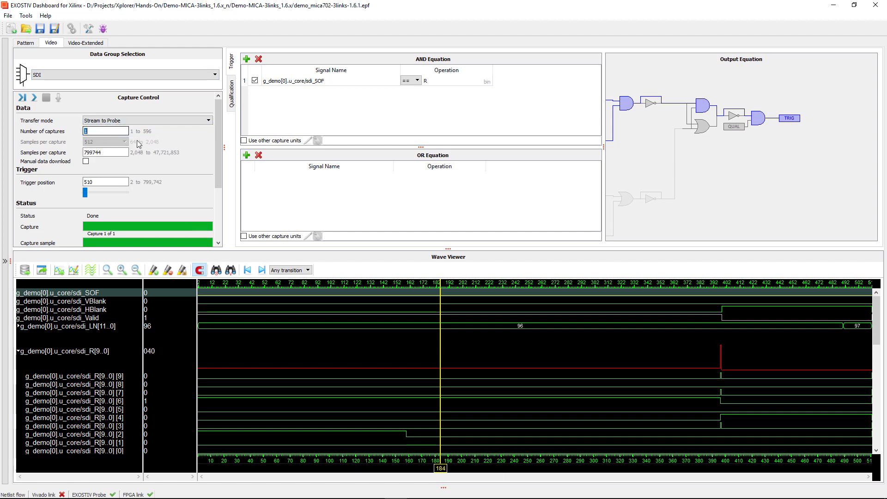
text(650)
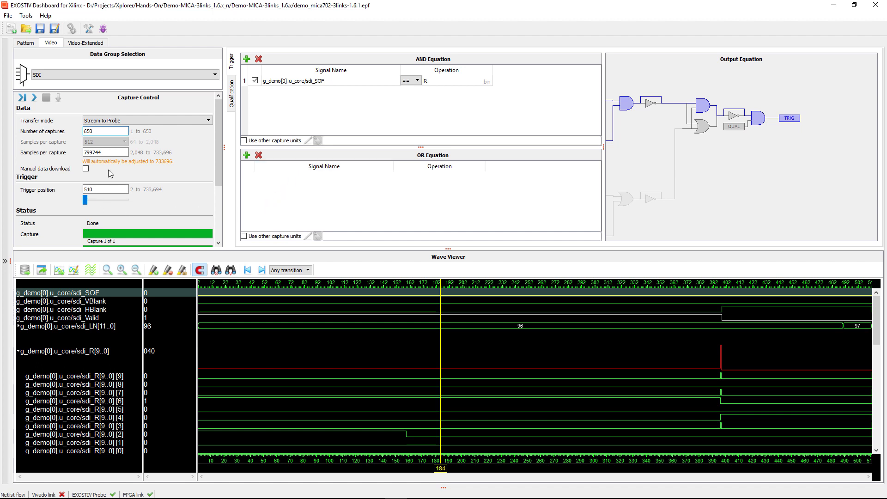
double_click(109, 153)
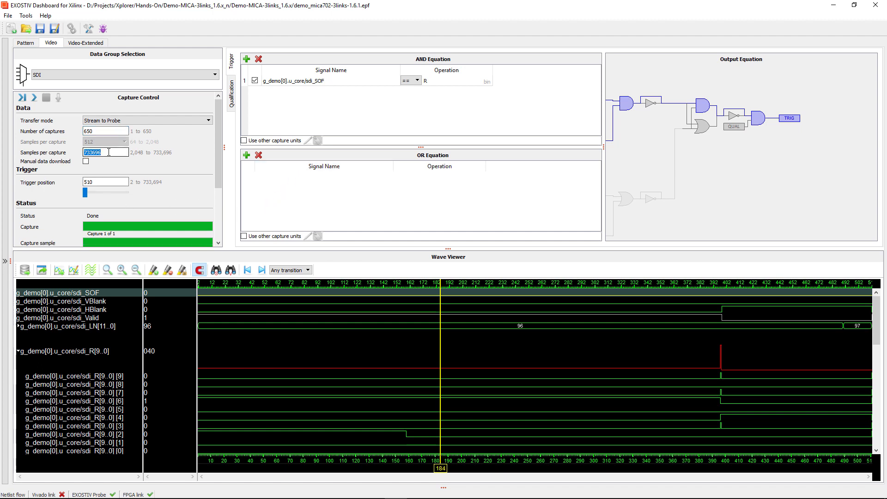
text(26541)
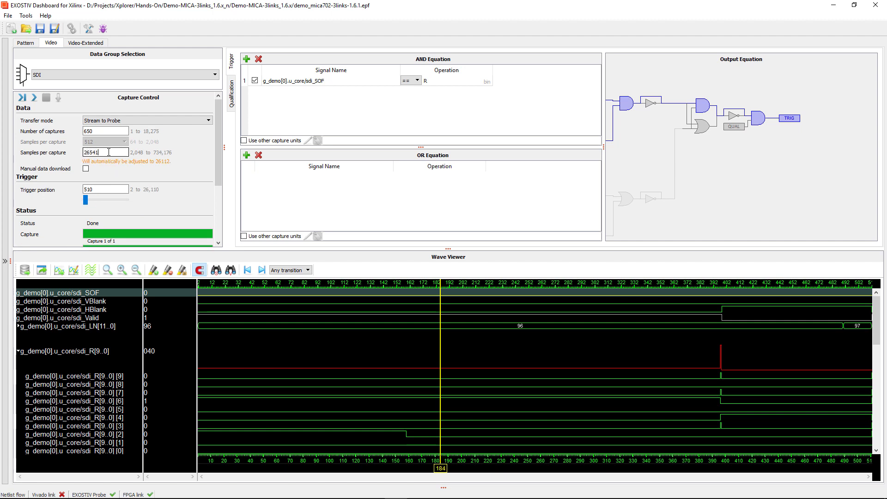
click(103, 131)
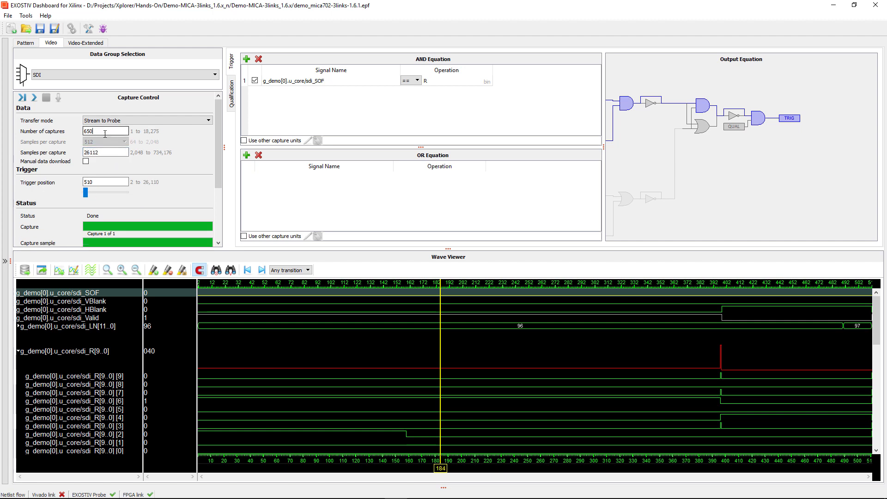
click(86, 195)
drag(112, 195, 114, 195)
mouse_move(450, 249)
mouse_down()
mouse_move(450, 280)
mouse_move(448, 259)
mouse_up()
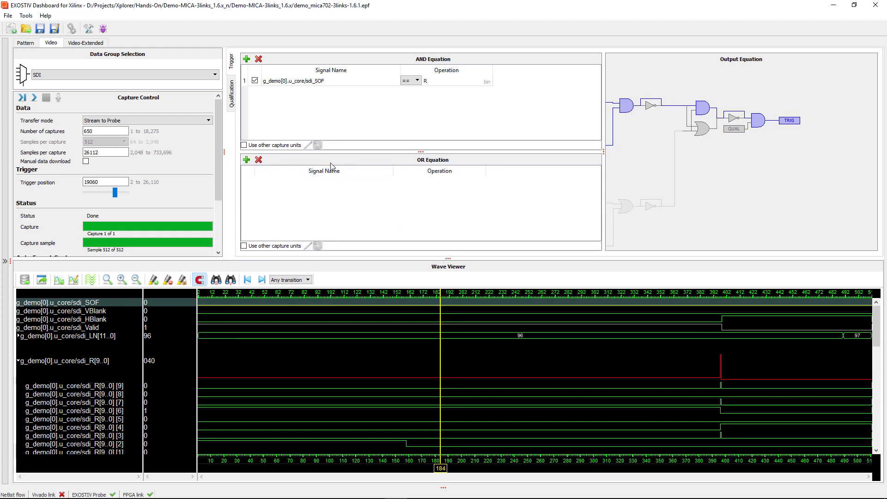
- Start the triggered 650-capture acquisition and expand the Wave Viewer to fill the window
click(22, 99)
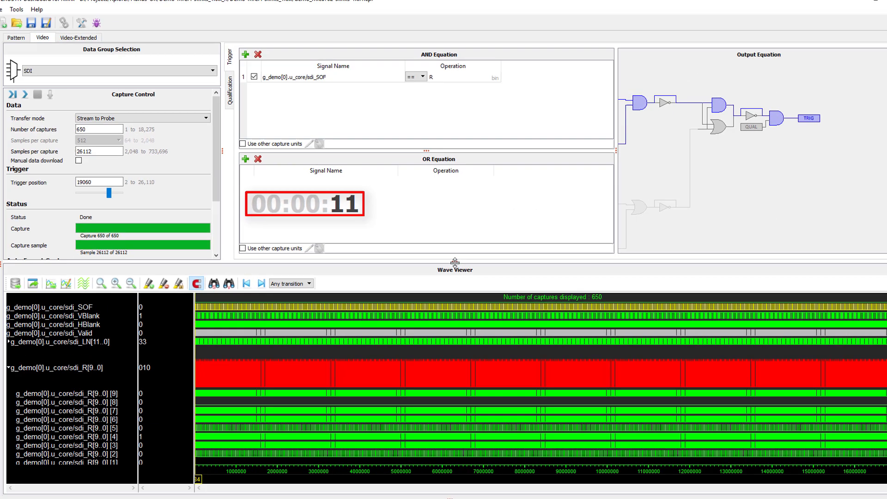
drag(441, 260, 434, 104)
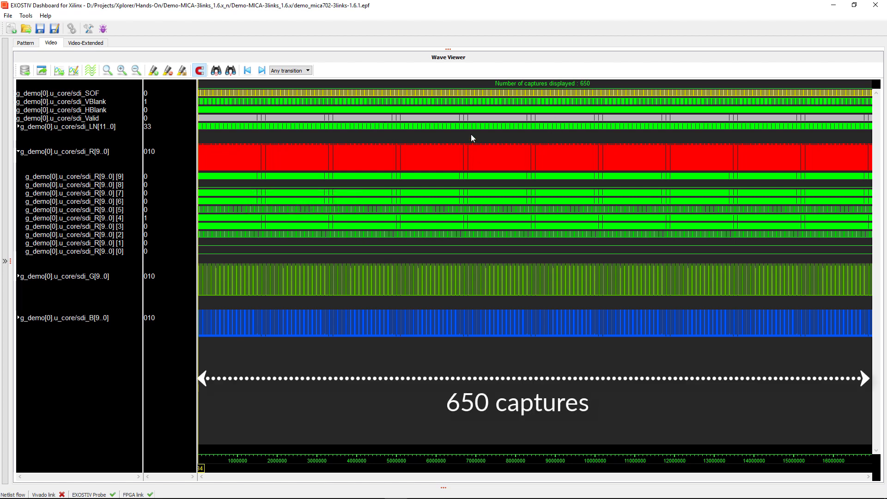
- Zoom the waveforms into roughly 6.88M–7.33M samples to see individual trigger points
drag(471, 136, 489, 135)
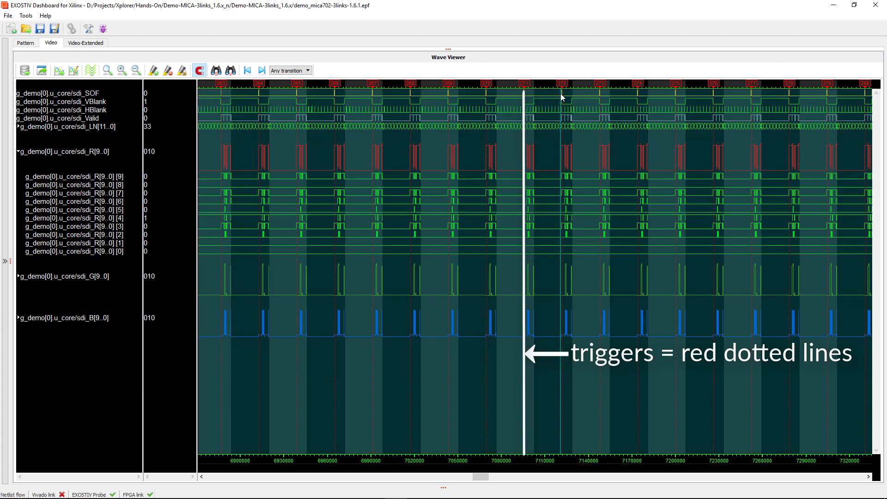
- Zoom in on the sdi_SOF trigger at 7121524, place the time marker at 7121475, then zoom out
click(562, 94)
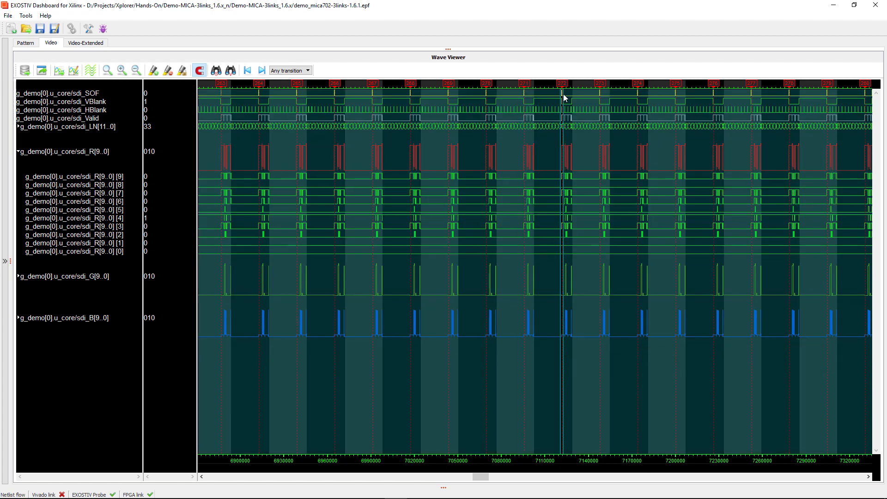
drag(560, 95, 581, 93)
click(548, 95)
click(550, 95)
click(536, 95)
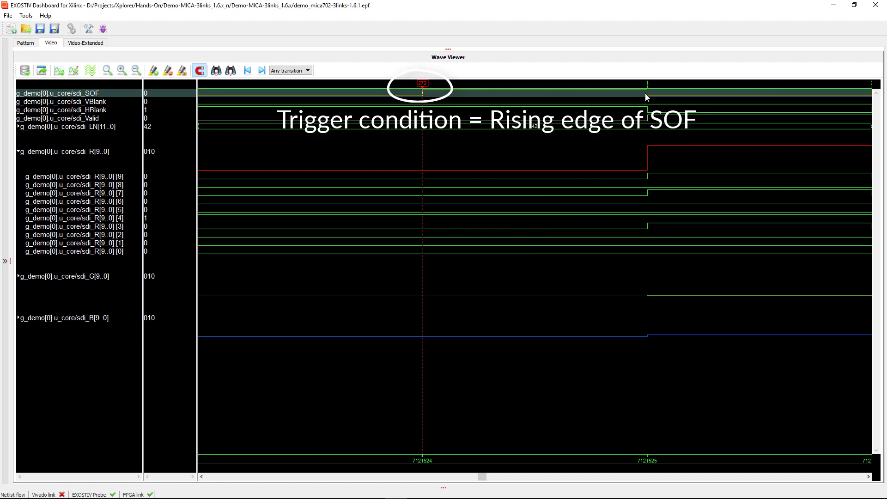
scroll(499, 164, down, 4)
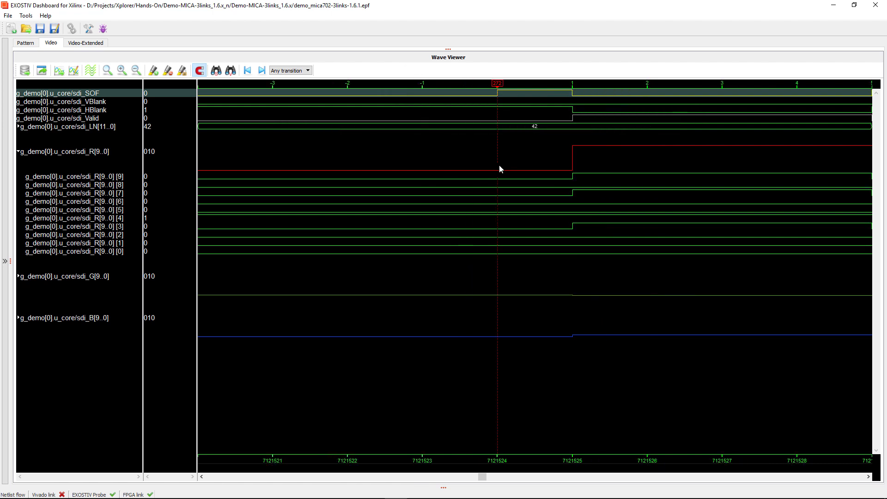
scroll(496, 172, down, 5)
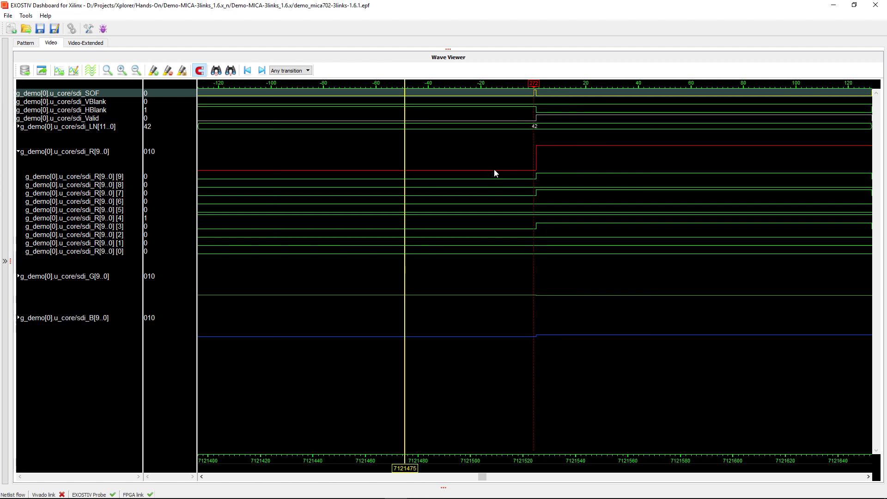
scroll(494, 173, down, 6)
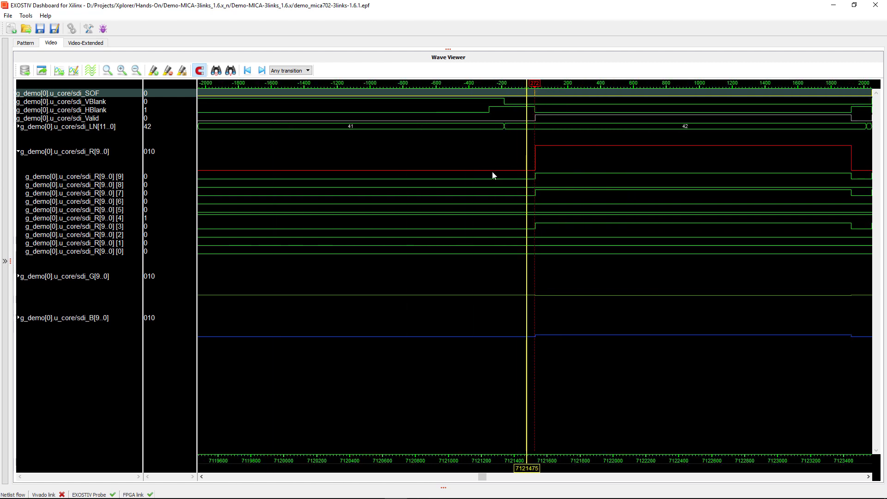
scroll(493, 181, down, 1)
- Zoom in on the 7102464 capture boundary (line 45 to 33) and restore the settings panels
scroll(492, 180, down, 1)
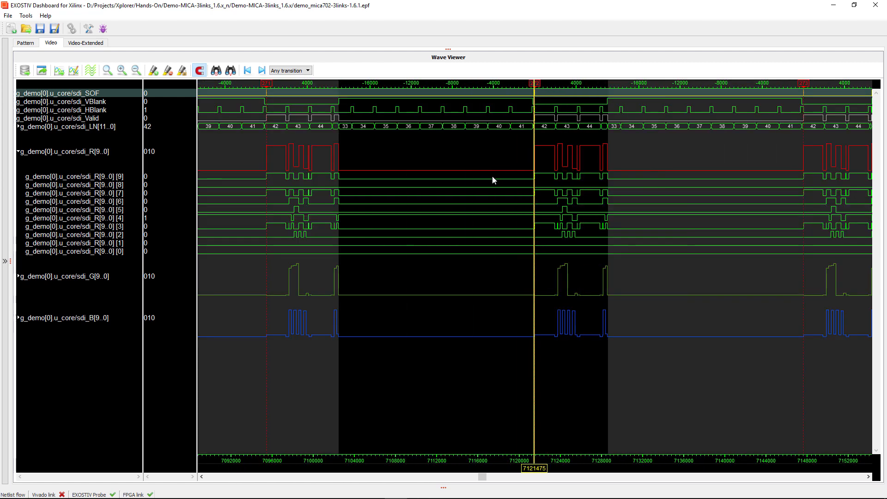
drag(536, 468, 341, 446)
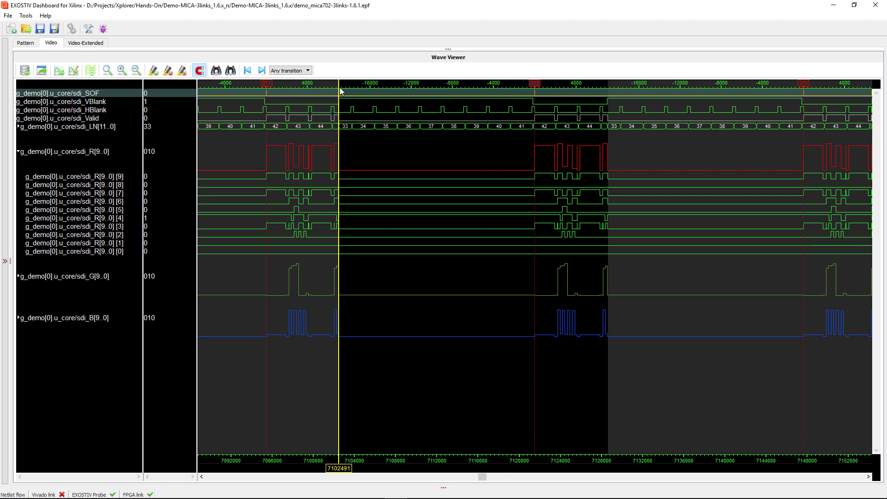
drag(351, 90, 332, 91)
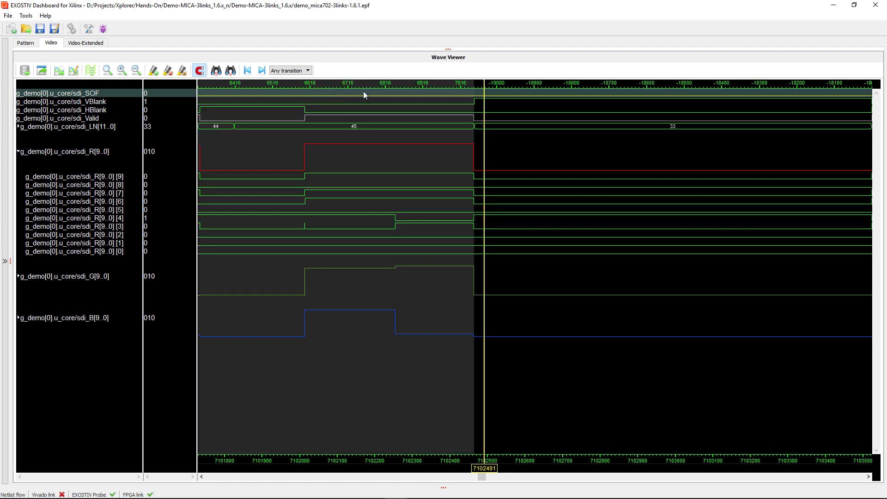
drag(491, 96, 453, 95)
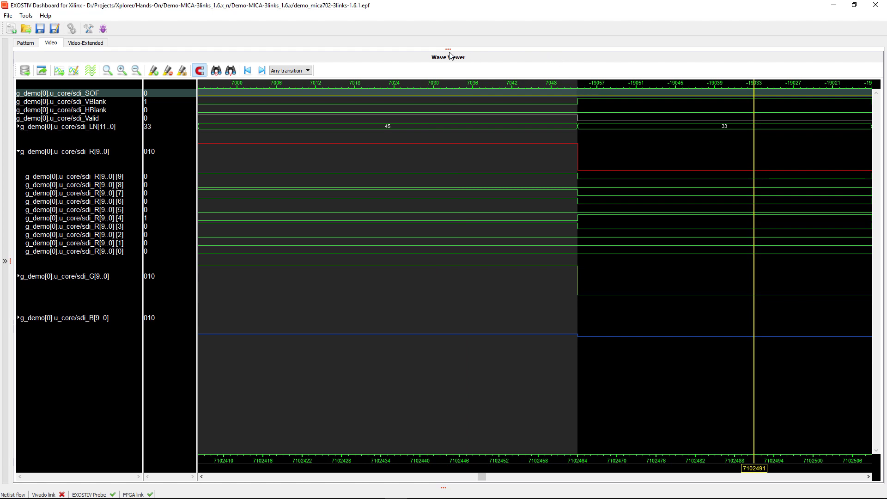
drag(451, 55, 407, 290)
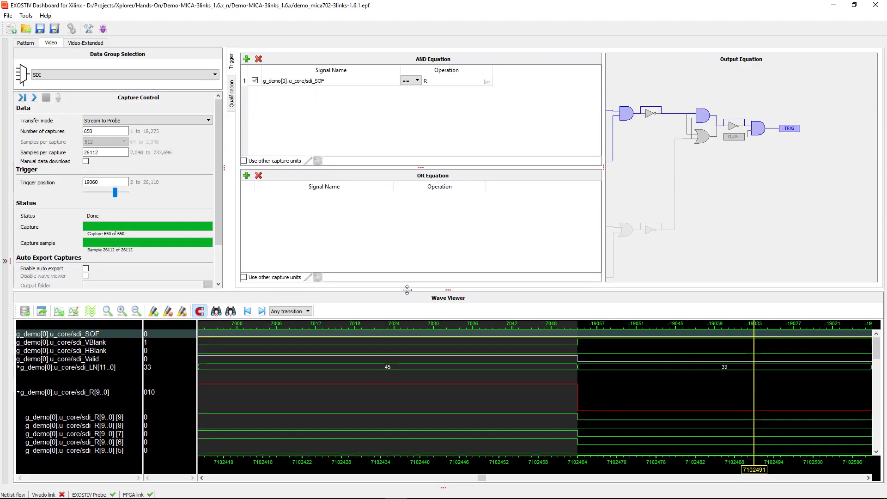
- Scroll to the following capture boundary and zoom in where line 45 ends and line 33 begins
drag(99, 182, 73, 184)
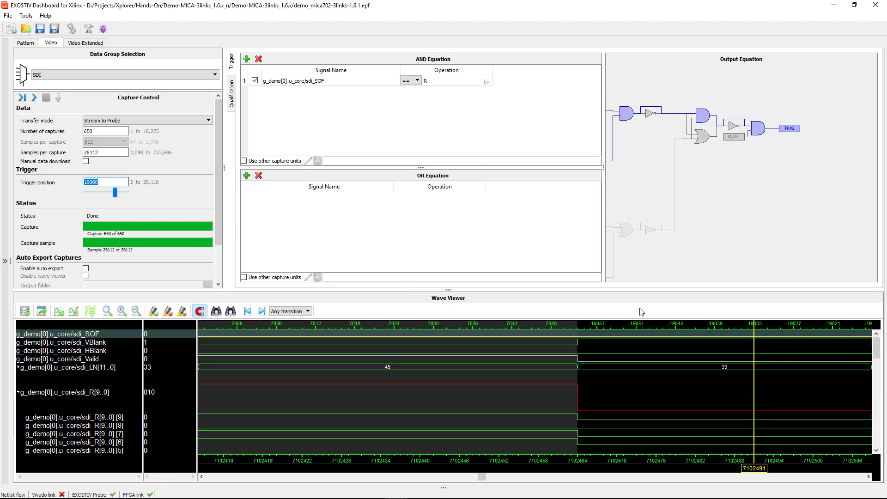
click(520, 478)
scroll(503, 379, down, 6)
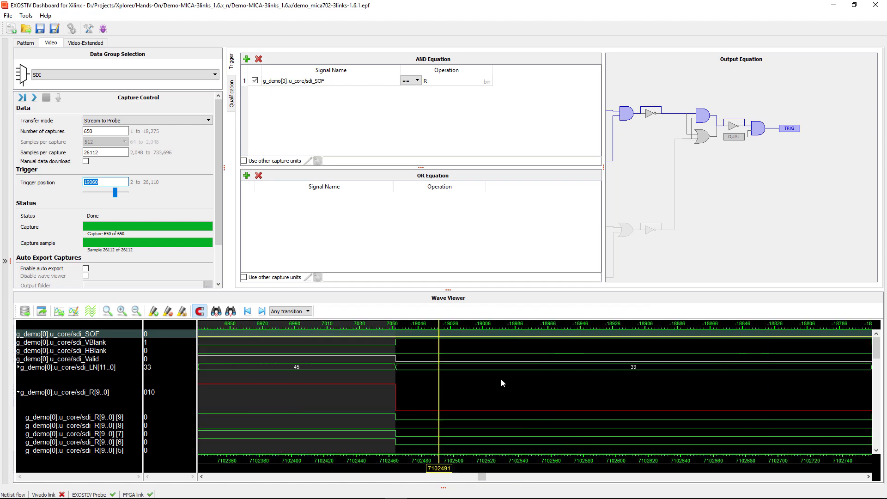
scroll(652, 385, down, 4)
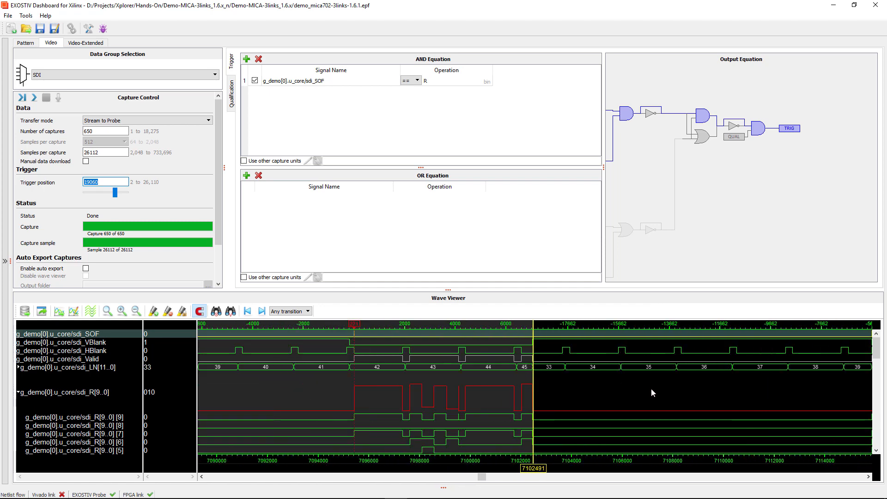
click(695, 332)
scroll(705, 334, up, 6)
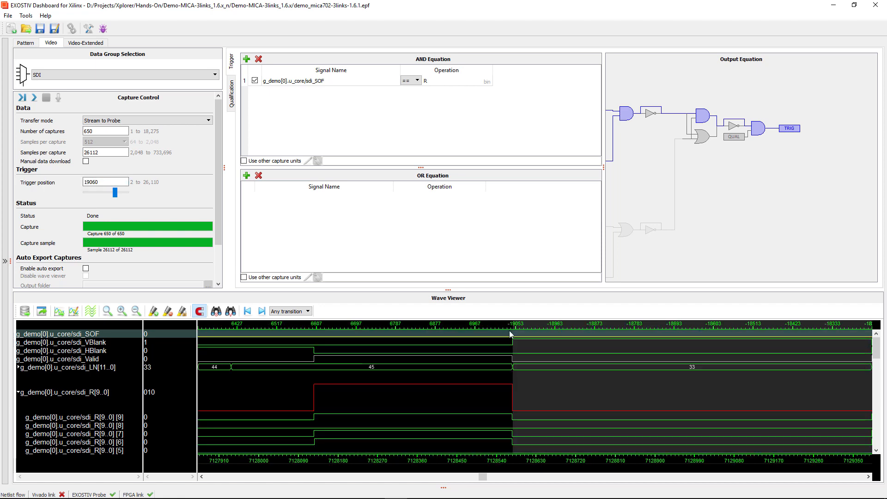
scroll(509, 333, up, 5)
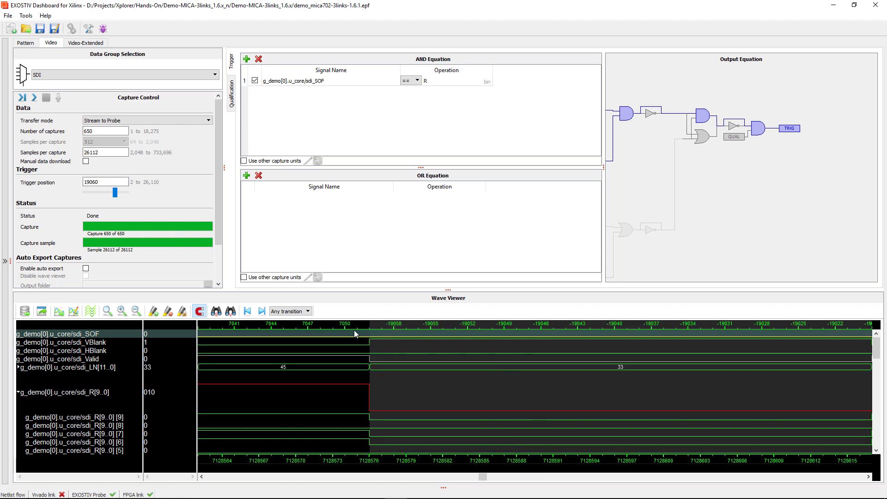
- Detach the Wave Viewer into its own maximized window and zoom the waveform out
double_click(401, 299)
click(129, 36)
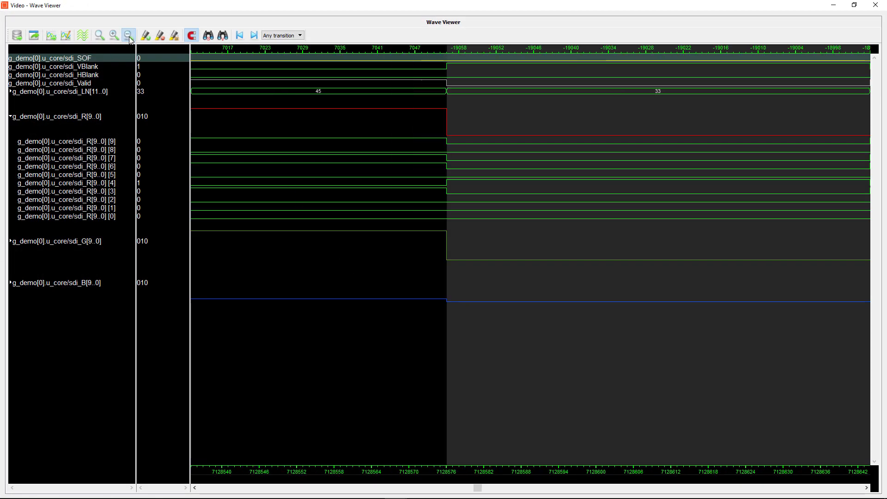
click(129, 36)
click(129, 36)
click(129, 36)
click(129, 36)
click(129, 36)
click(129, 36)
click(129, 36)
click(129, 36)
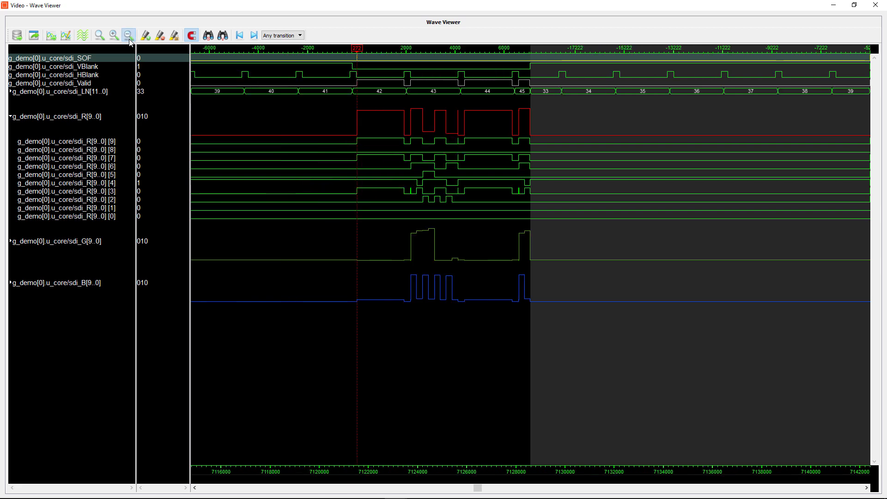
click(129, 36)
click(129, 36)
- Zoom out further to see many captures, scroll right, and dock the Wave Viewer back
click(129, 40)
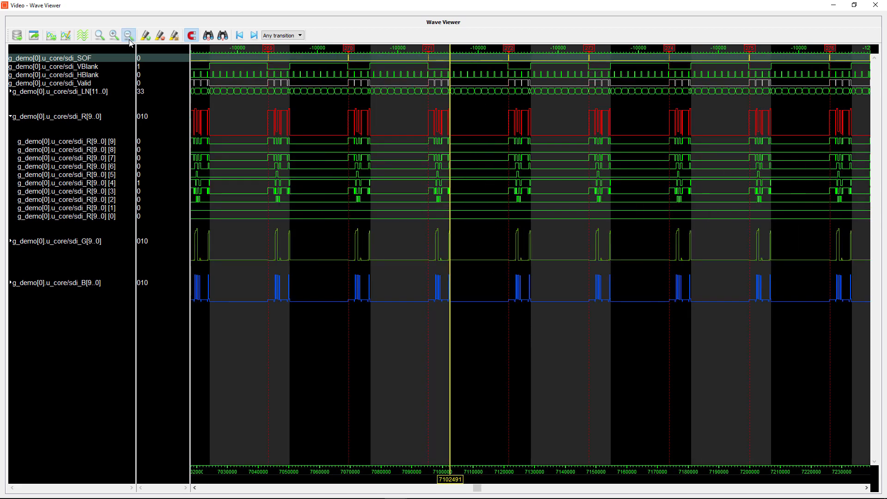
click(129, 40)
click(130, 39)
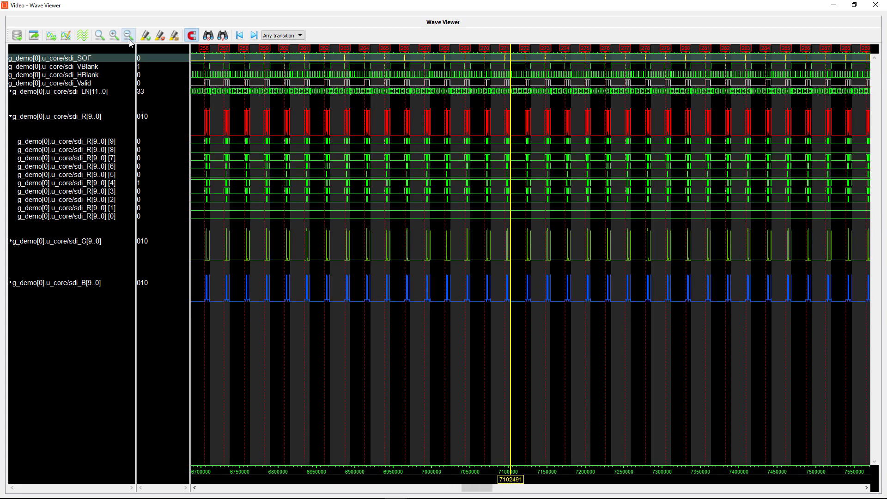
drag(488, 488, 878, 494)
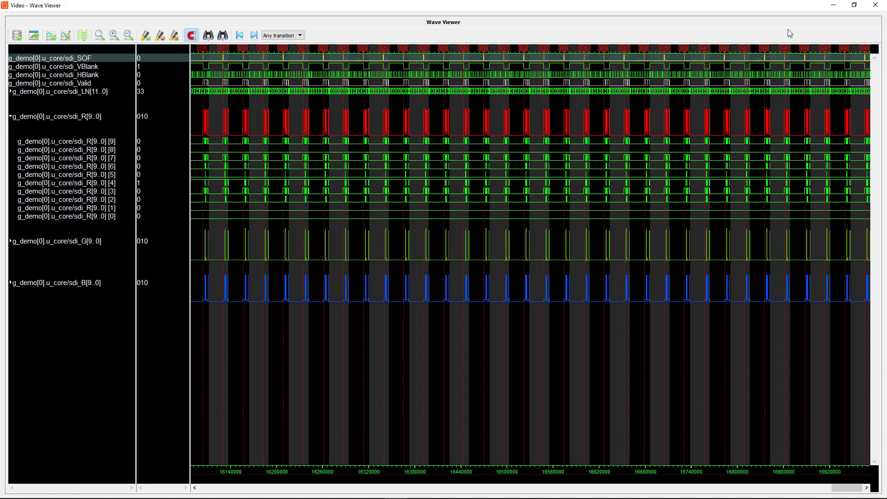
double_click(764, 23)
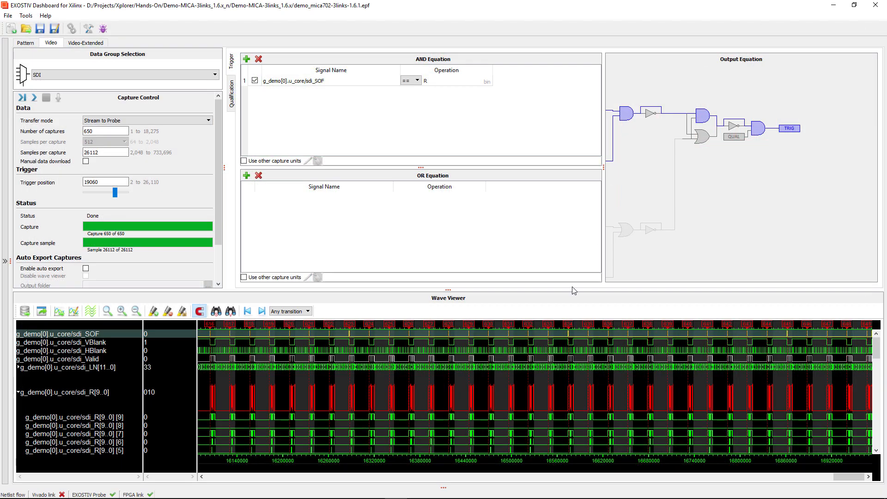
- Zoom into one capture's line-number sequence and mark the time where sdi_LN reads 44
drag(439, 348, 469, 352)
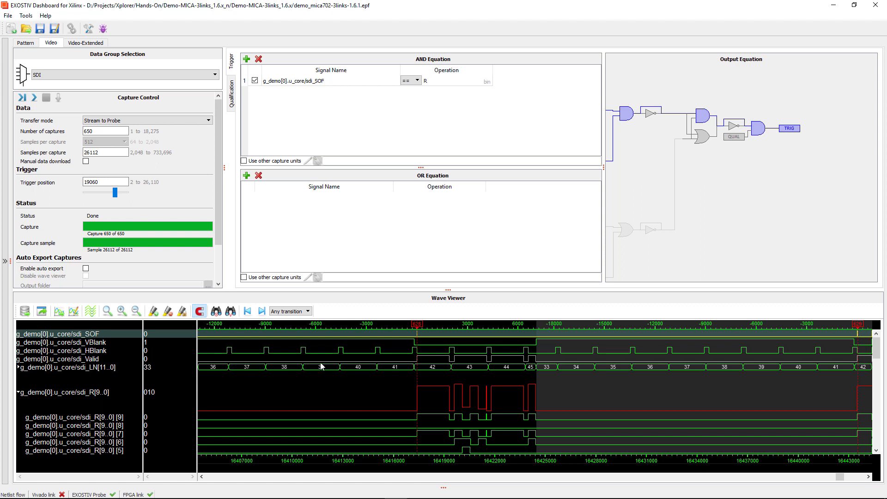
click(504, 368)
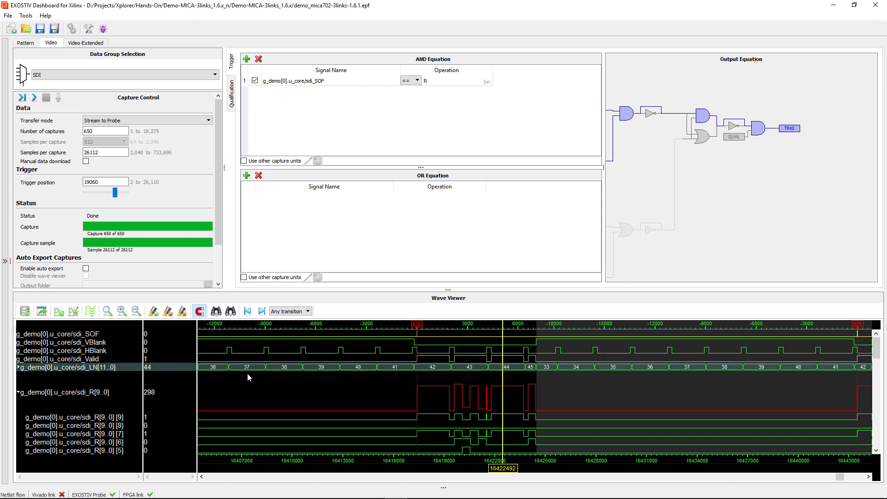
right_click(132, 366)
mouse_move(164, 374)
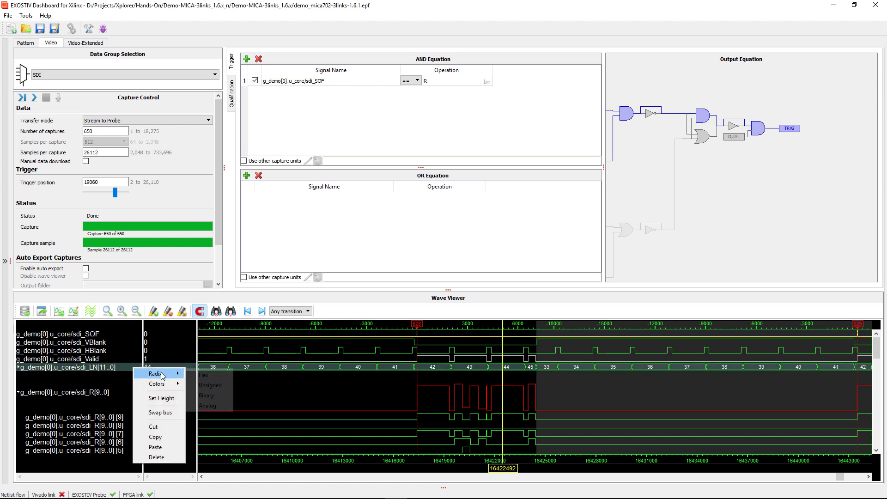
click(204, 386)
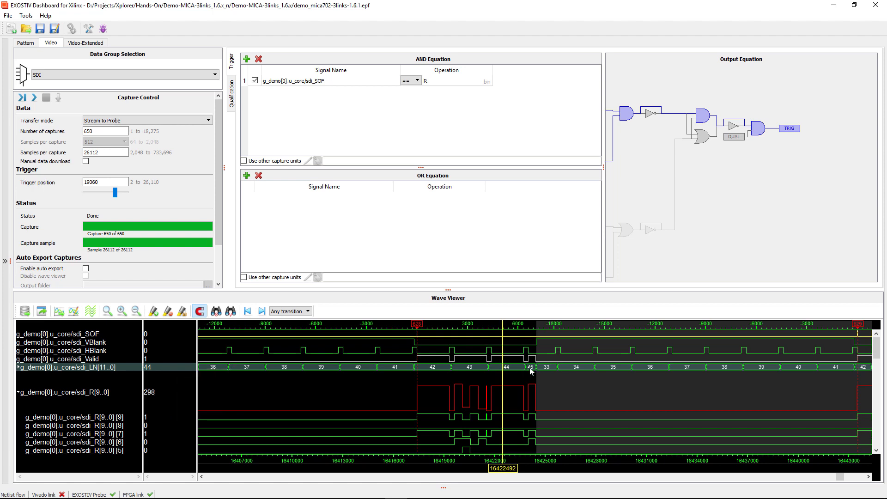
click(499, 393)
- Change the sdi_LN[11..0] wave colour from green to pink-magenta (#ff007f)
right_click(97, 370)
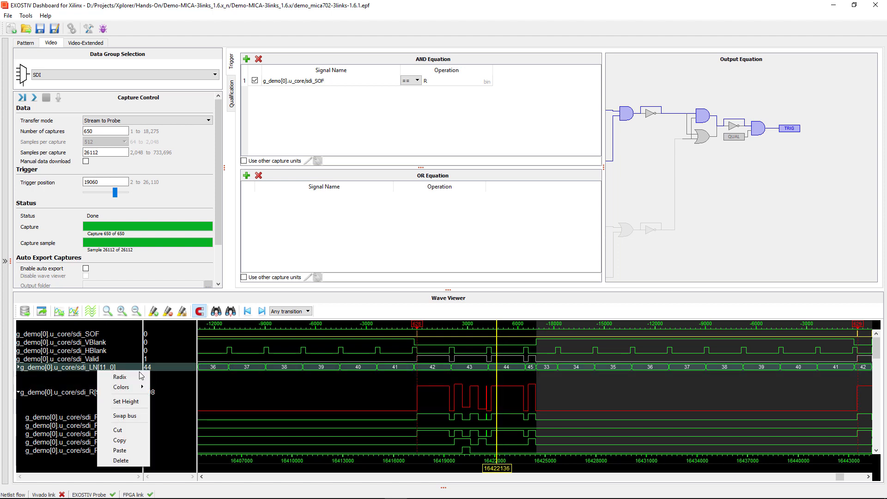
mouse_move(138, 387)
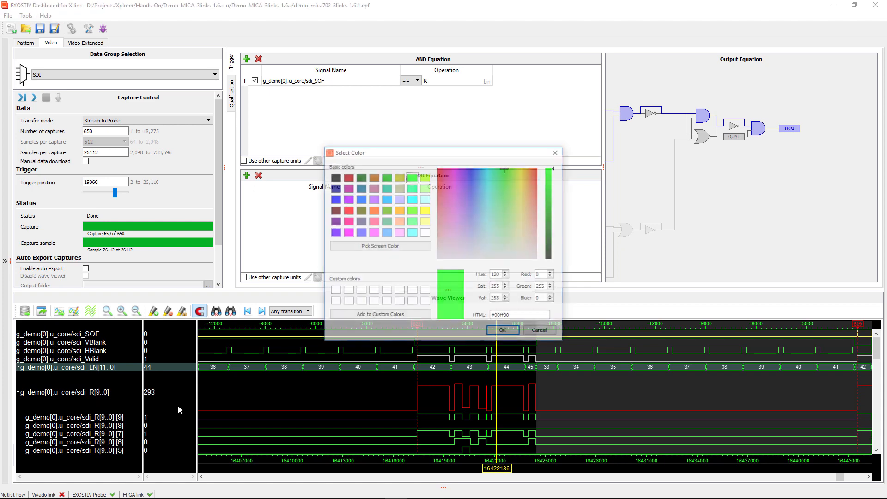
click(170, 409)
click(347, 223)
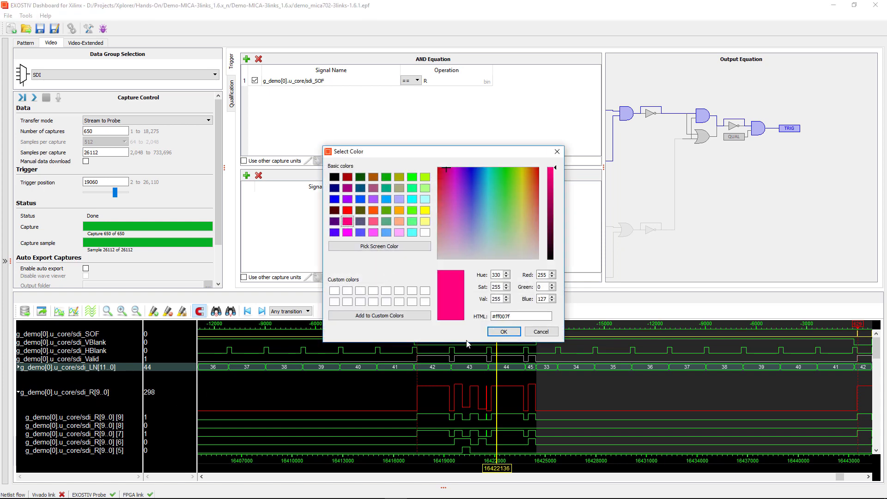
click(504, 331)
- Check signal values at other time points, then return the time marker to line 44
click(555, 411)
click(456, 450)
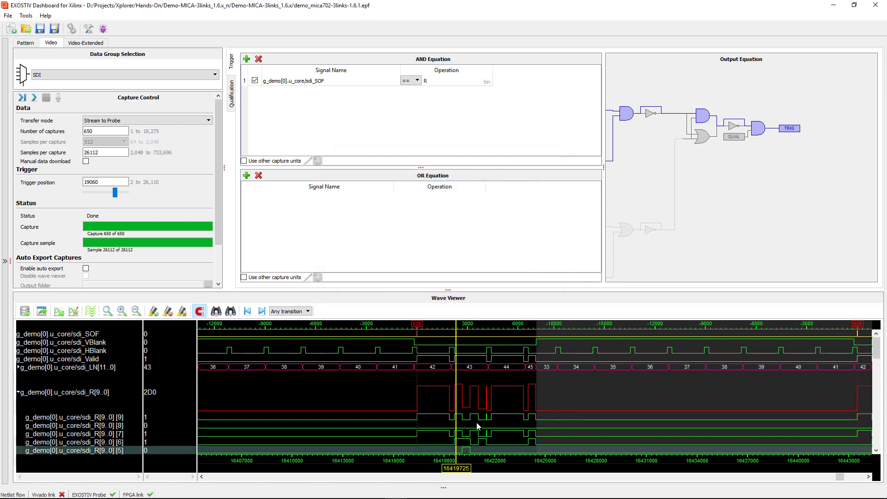
click(511, 368)
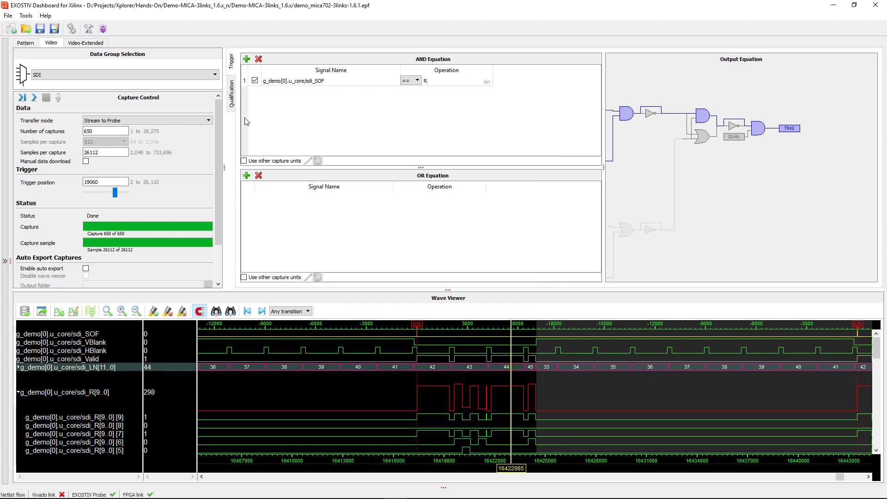
- Set the number of captures to 25
click(122, 132)
double_click(122, 132)
text(25)
- Add sdi_LN[11..0] to the capture qualification condition, compared to 044 hex
click(232, 97)
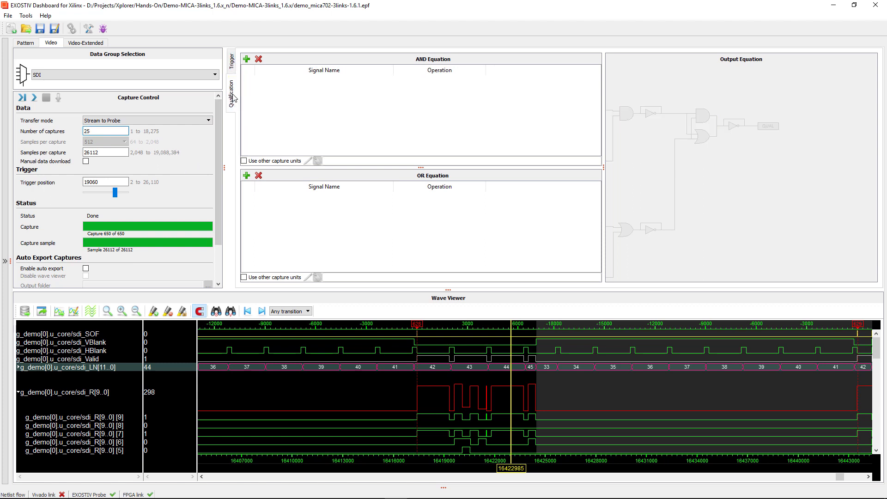
click(247, 60)
click(432, 178)
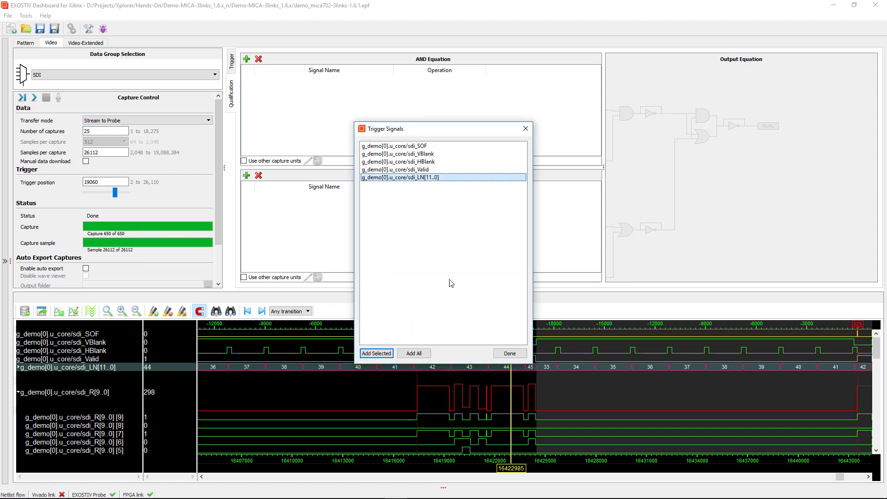
click(377, 354)
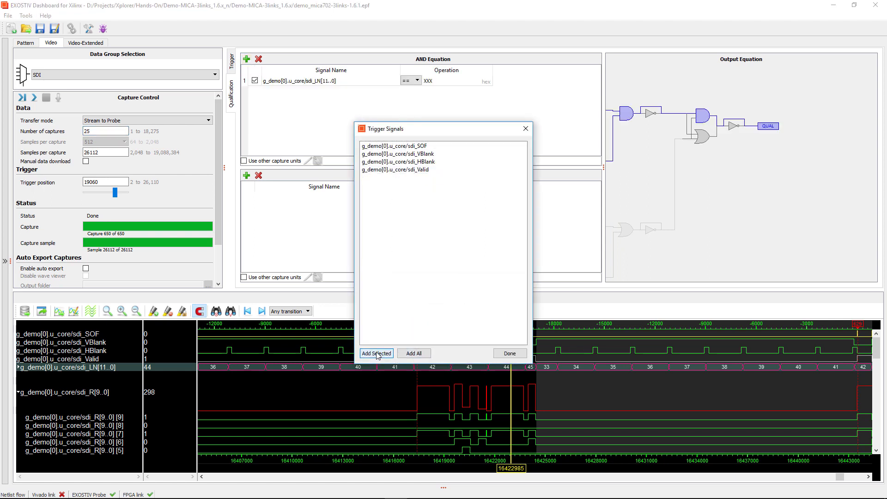
click(510, 353)
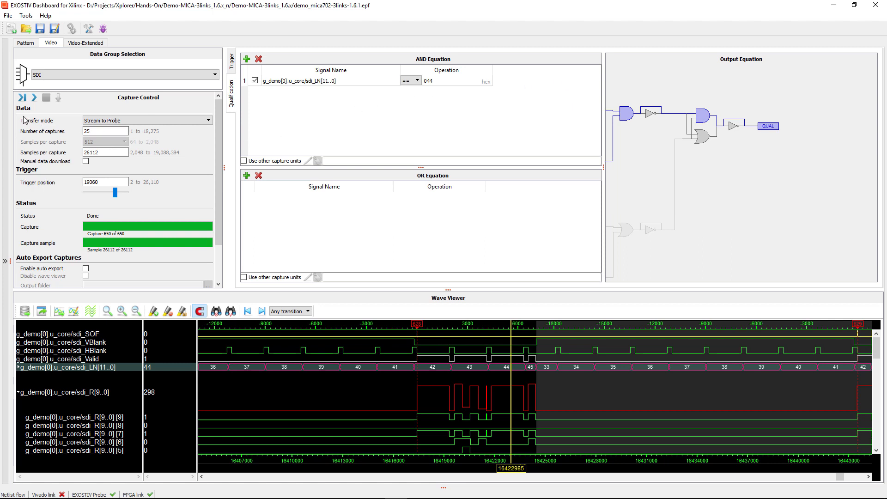
- Run the 25-capture acquisition and show sdi_LN[11..0] as unsigned, revealing line 68
click(24, 98)
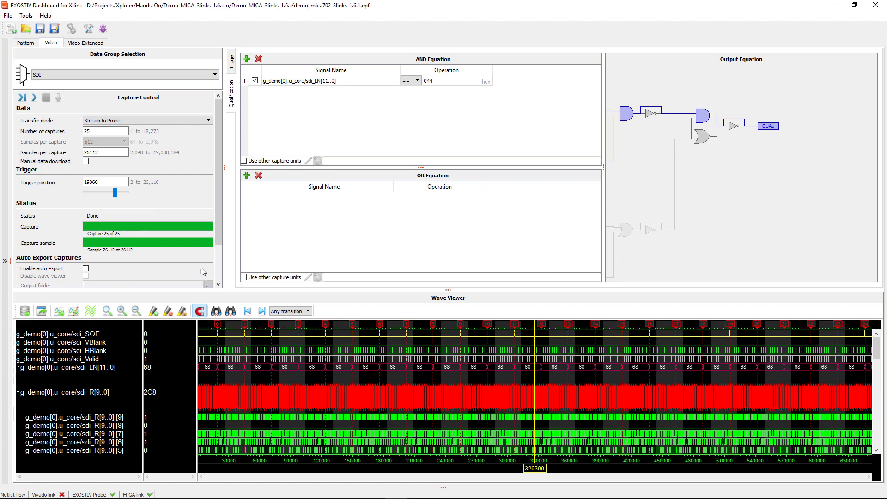
click(112, 372)
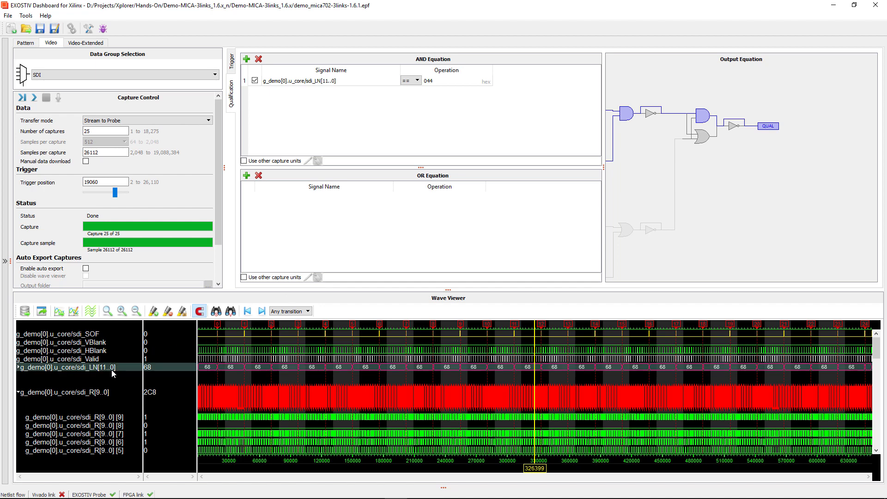
right_click(113, 371)
mouse_move(138, 377)
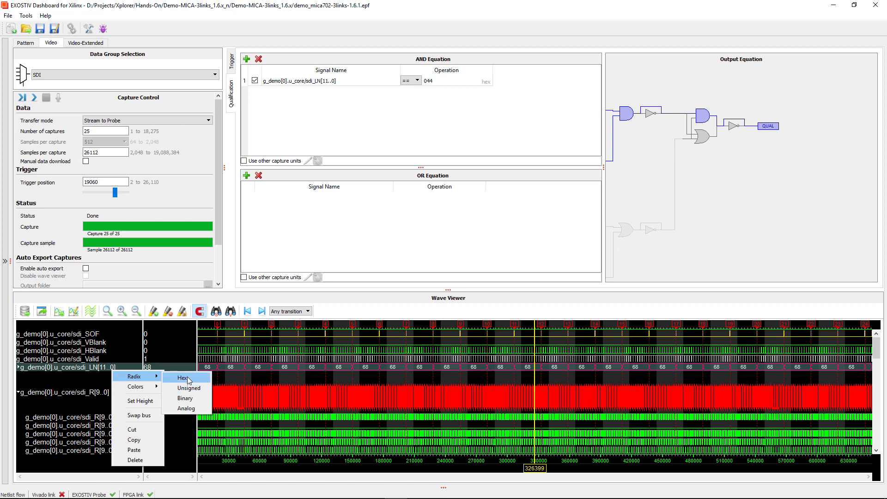
click(191, 389)
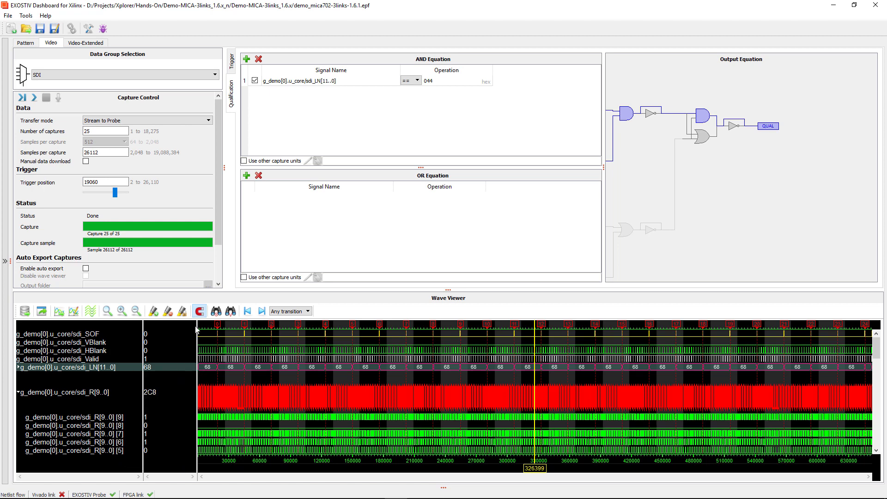
- Switch the qualification value to decimal and change it from 68 to 44
right_click(485, 84)
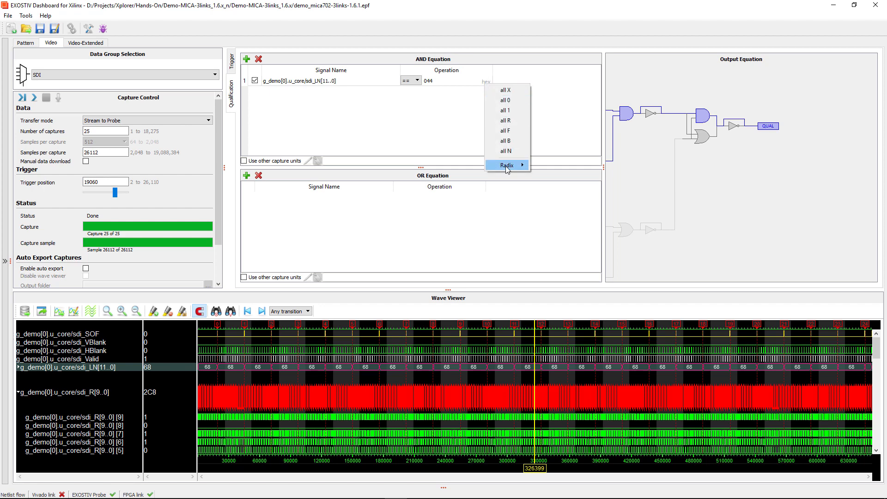
mouse_move(508, 166)
click(548, 177)
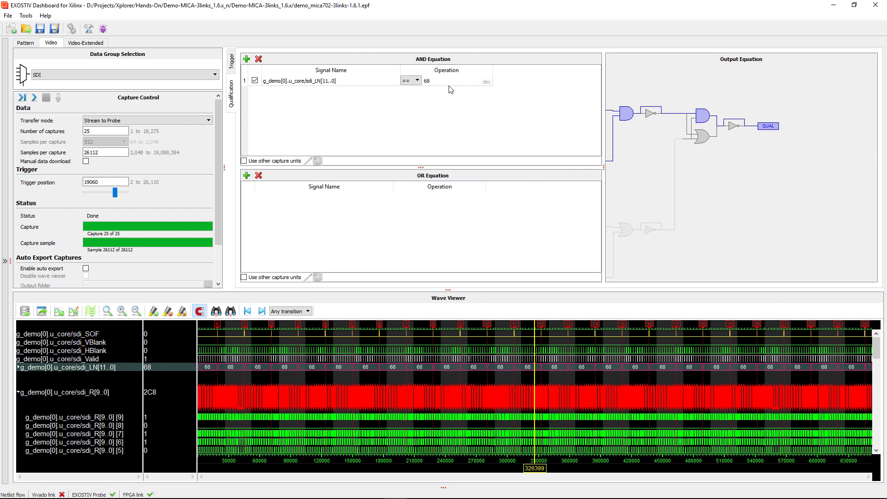
double_click(434, 82)
text(44)
- Rerun the 25-capture acquisition and zoom in to confirm every captured line reads 44
click(35, 99)
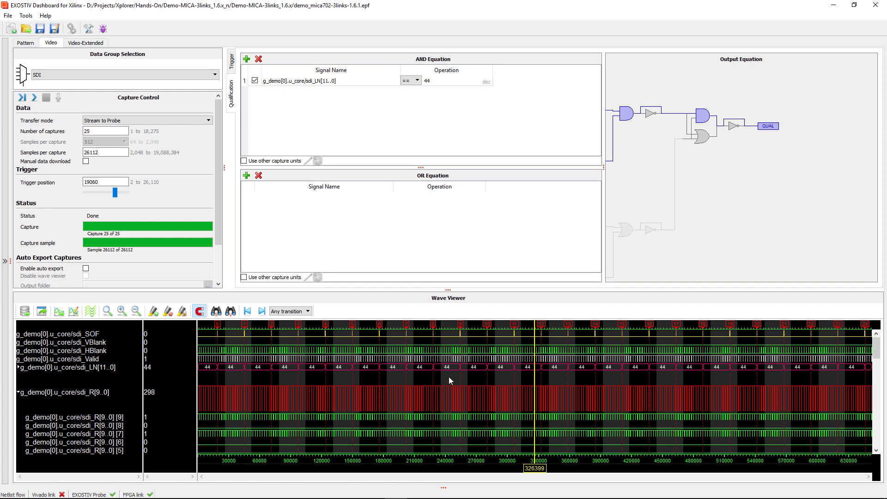
drag(409, 367, 470, 372)
drag(567, 378, 722, 375)
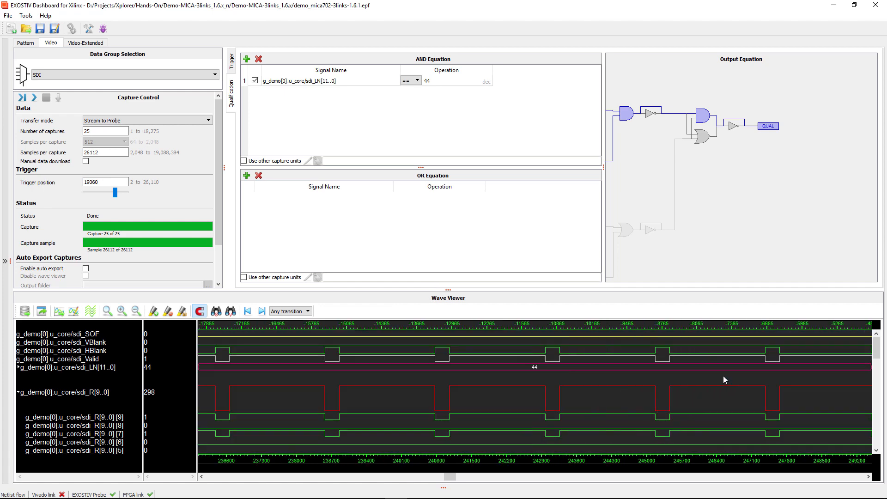